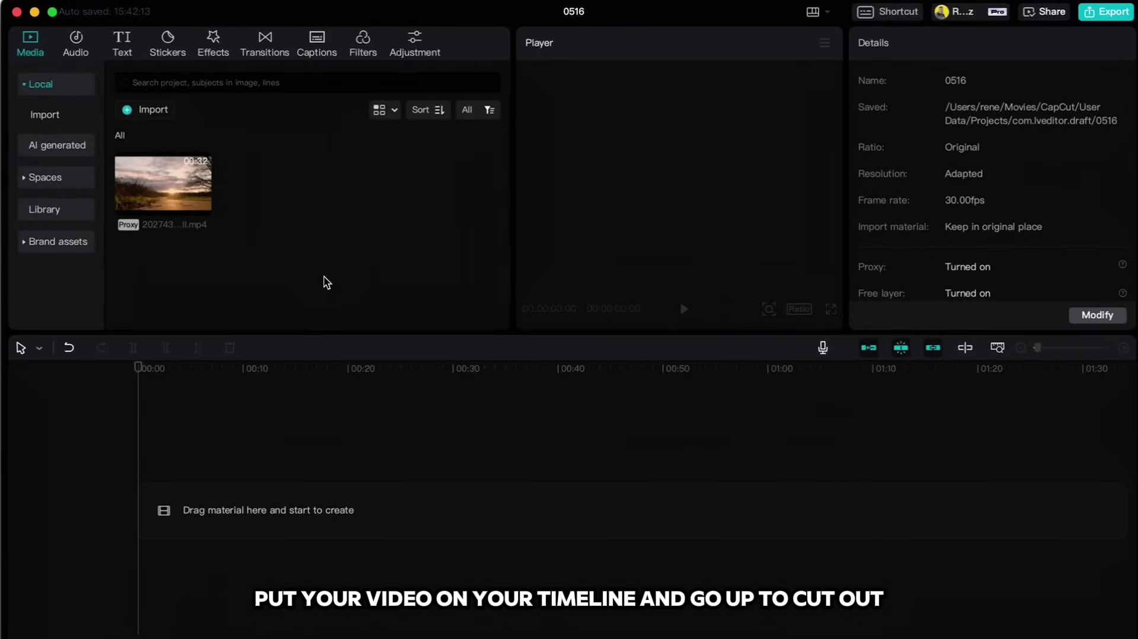
# Add the sunset clip to the timeline and apply Auto cutout to isolate the walking person
pyautogui.click(203, 208)
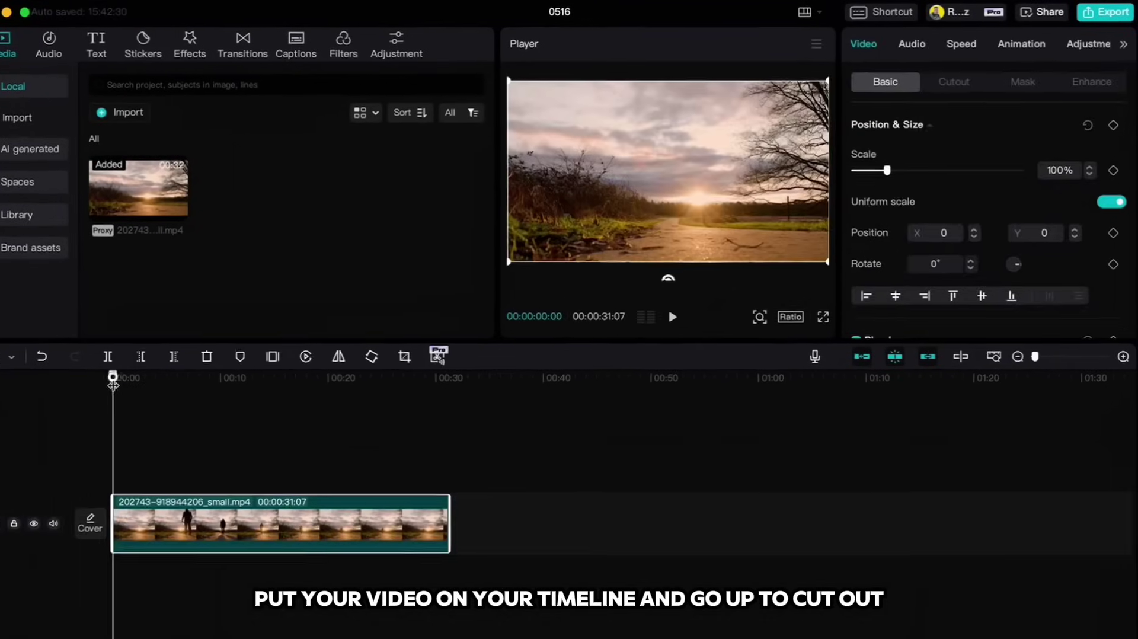
pyautogui.click(162, 373)
pyautogui.moveTo(13, 436); pyautogui.dragTo(19, 436)
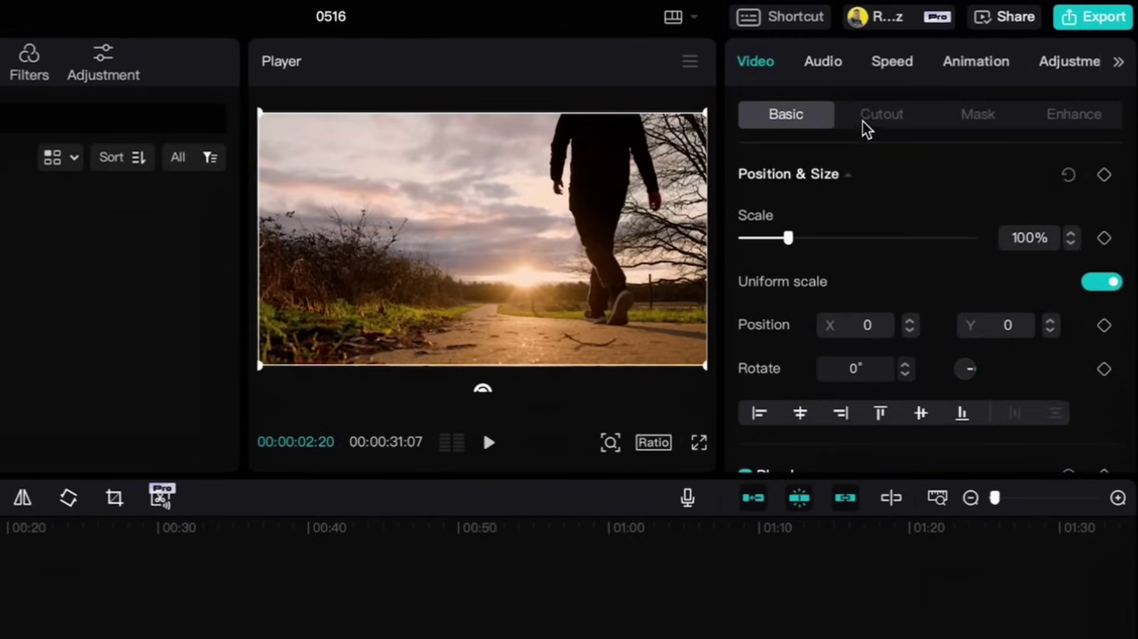
pyautogui.click(872, 116)
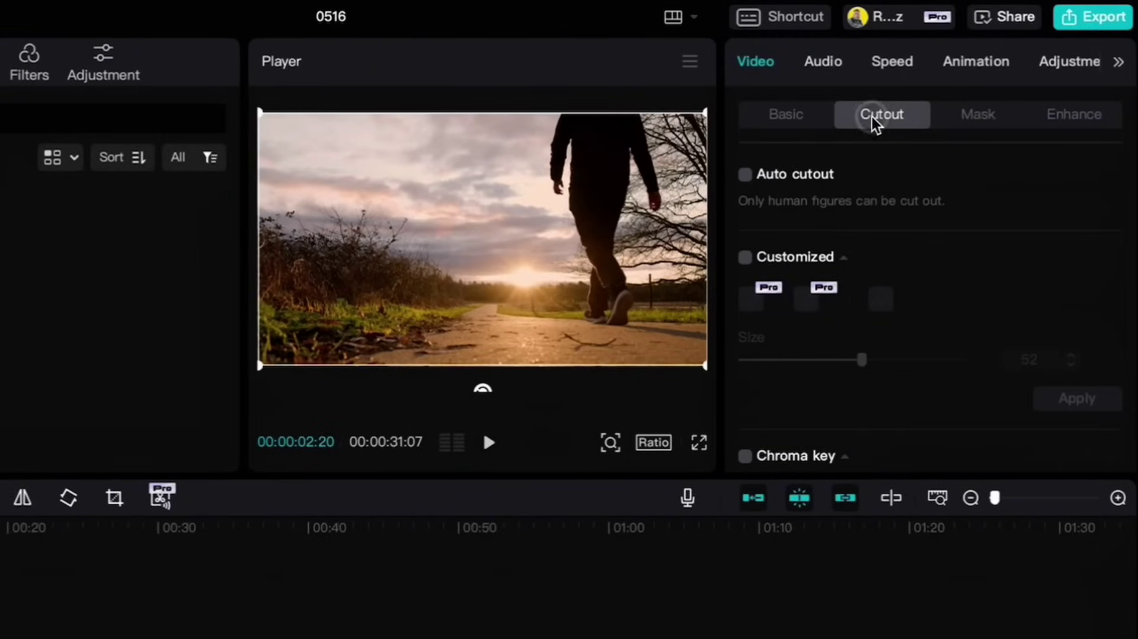
pyautogui.click(746, 175)
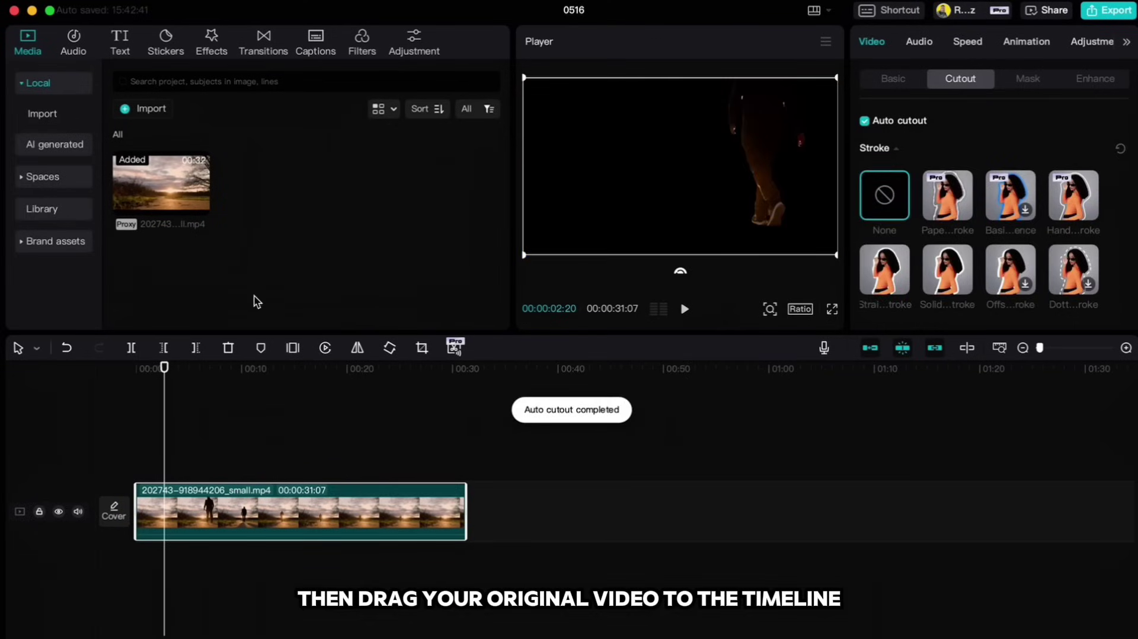
# Add a second copy of the sunset clip and stack the cutout copy above it at 0
pyautogui.moveTo(196, 206); pyautogui.dragTo(137, 459)
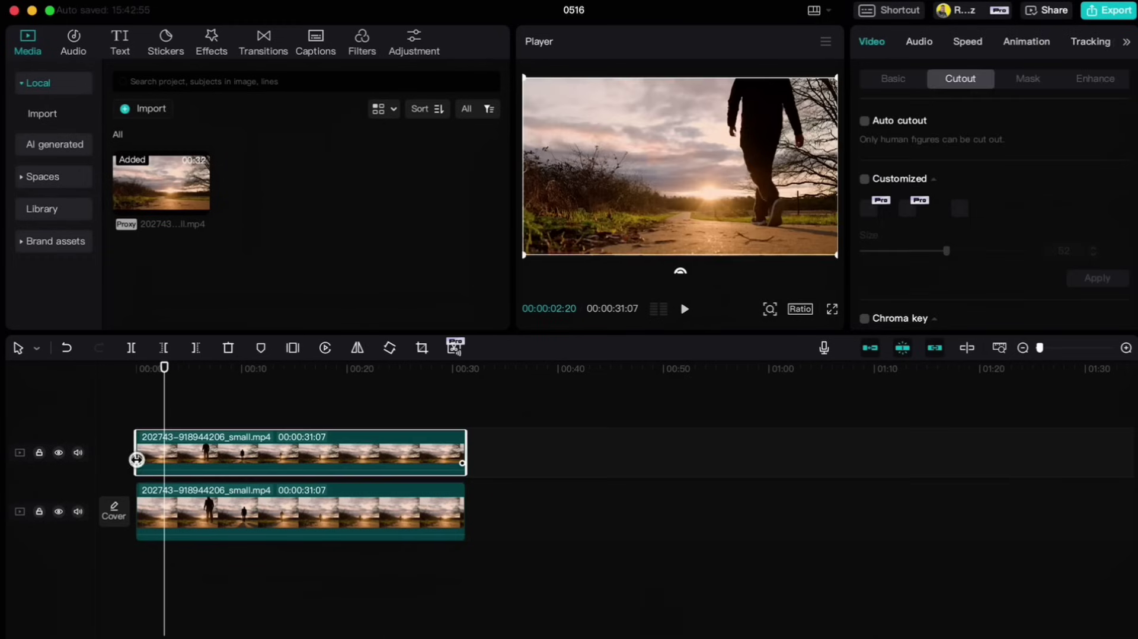
pyautogui.moveTo(270, 466); pyautogui.dragTo(260, 516)
pyautogui.moveTo(515, 503); pyautogui.dragTo(188, 446)
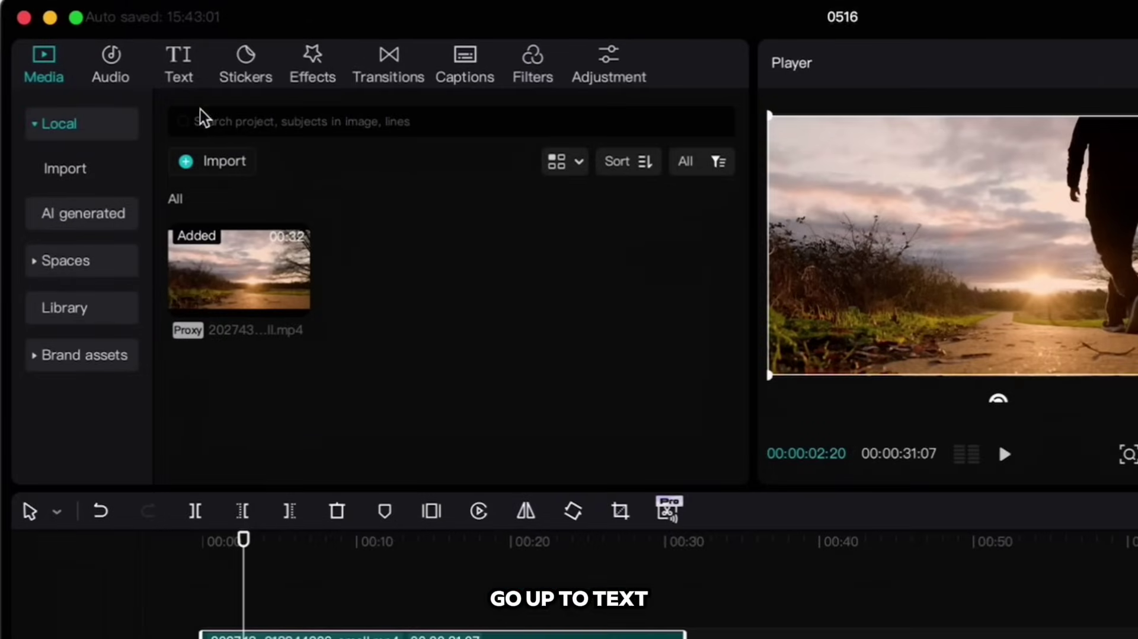
# Add a default text clip reading SUNSET in the ZY Trend font
pyautogui.click(184, 57)
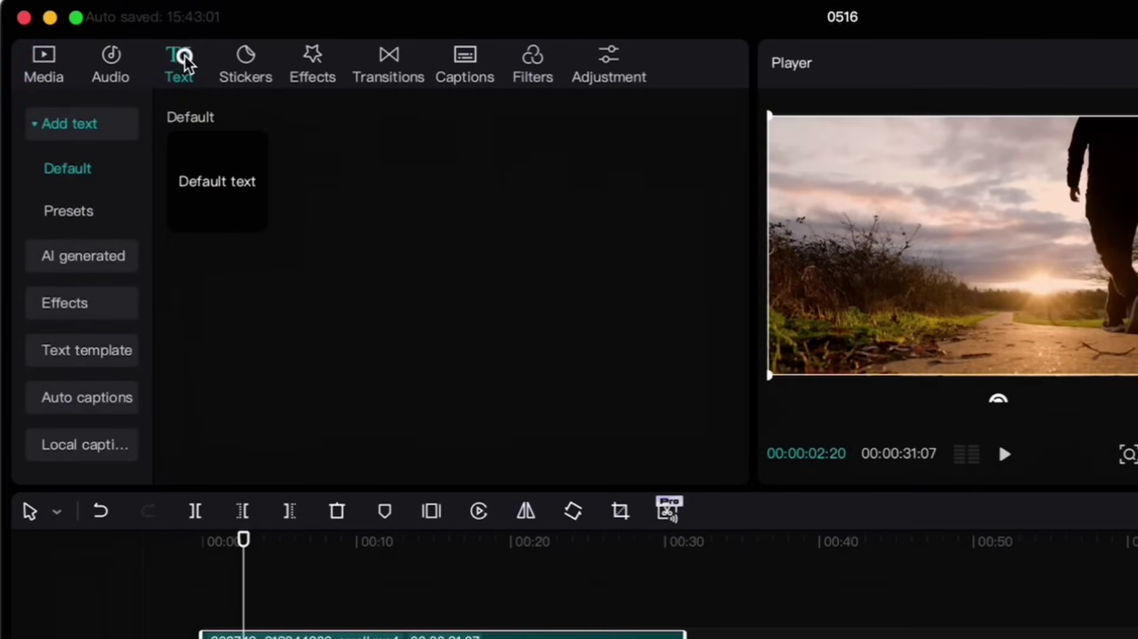
pyautogui.click(252, 218)
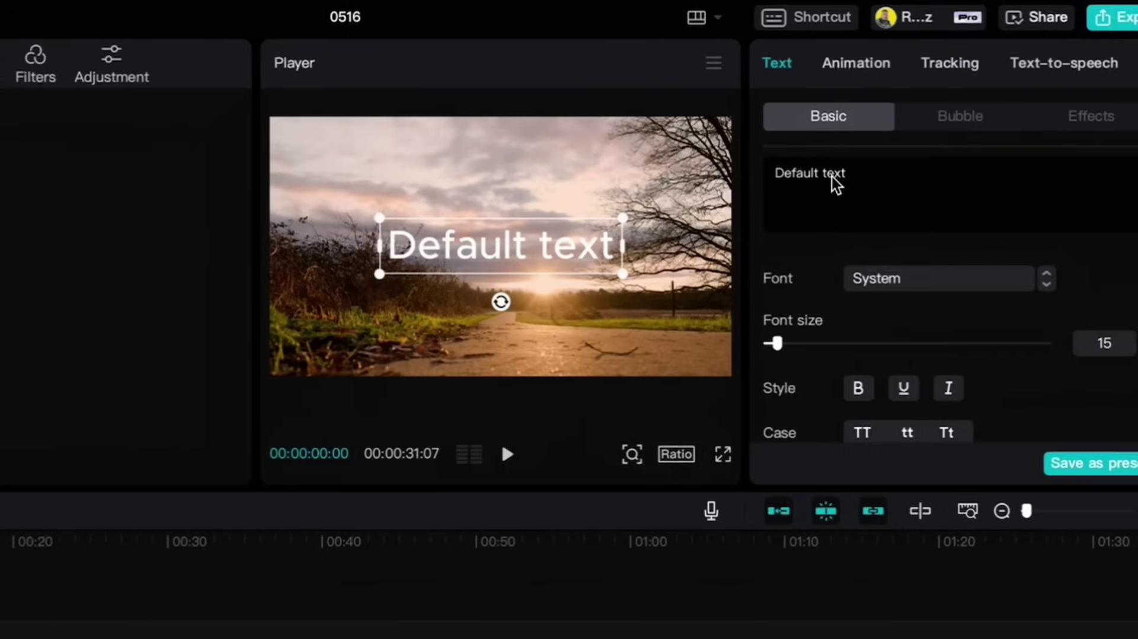
pyautogui.moveTo(865, 173); pyautogui.dragTo(731, 177)
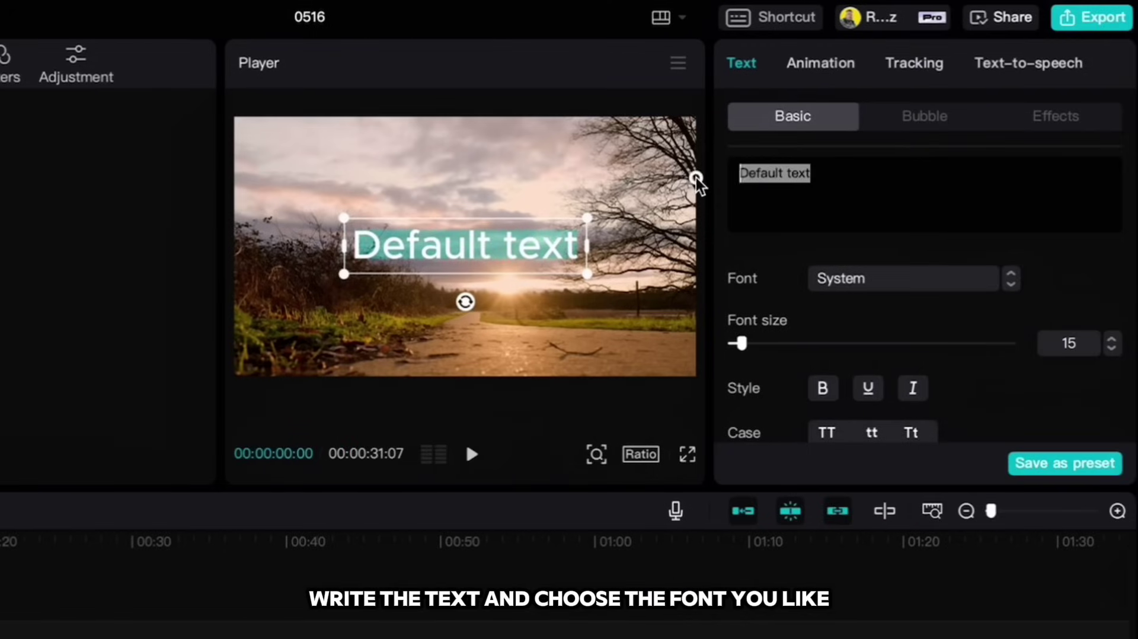
pyautogui.write('SUNSET')
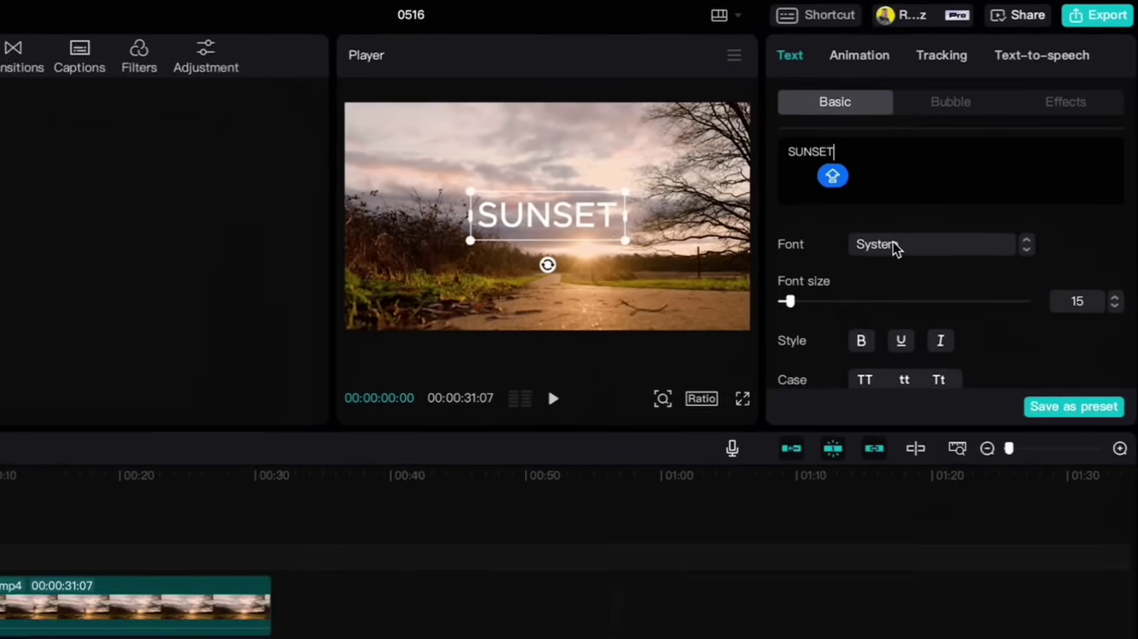
pyautogui.click(895, 246)
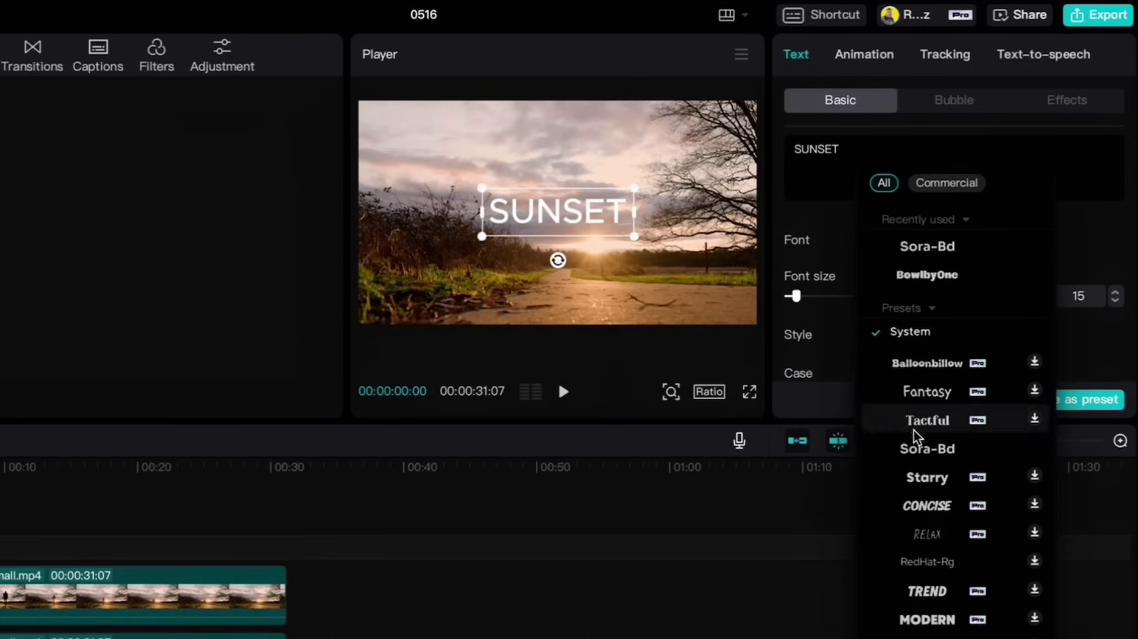
pyautogui.scroll(-1, 914, 436)
pyautogui.click(920, 555)
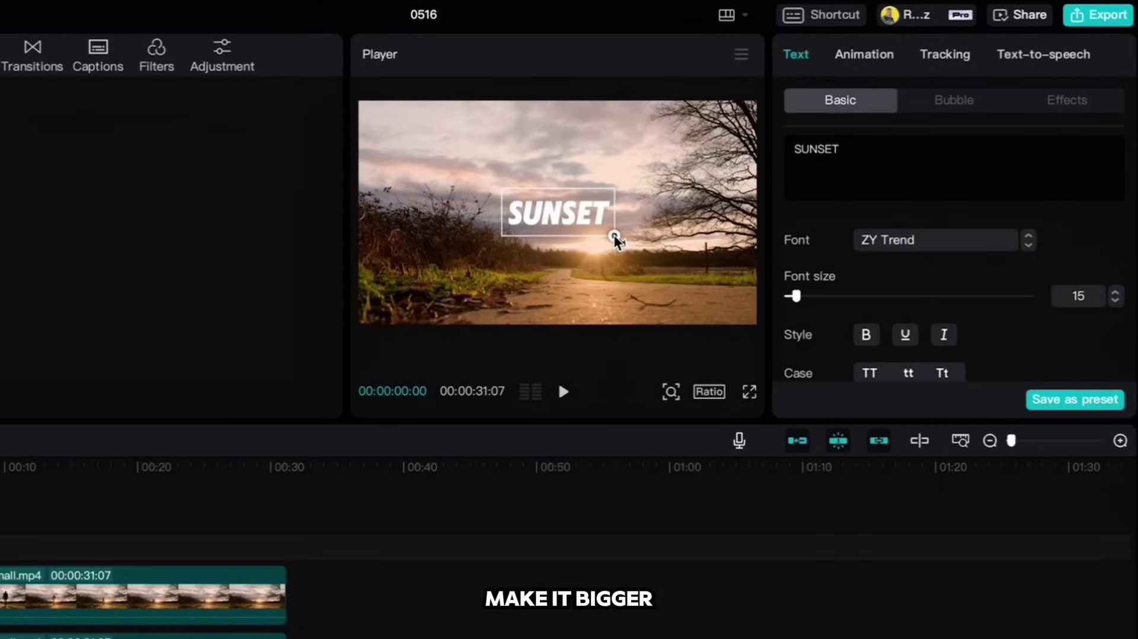
# Enlarge the SUNSET title to 214% and set its Blend opacity to 0%
pyautogui.moveTo(614, 236); pyautogui.dragTo(737, 261)
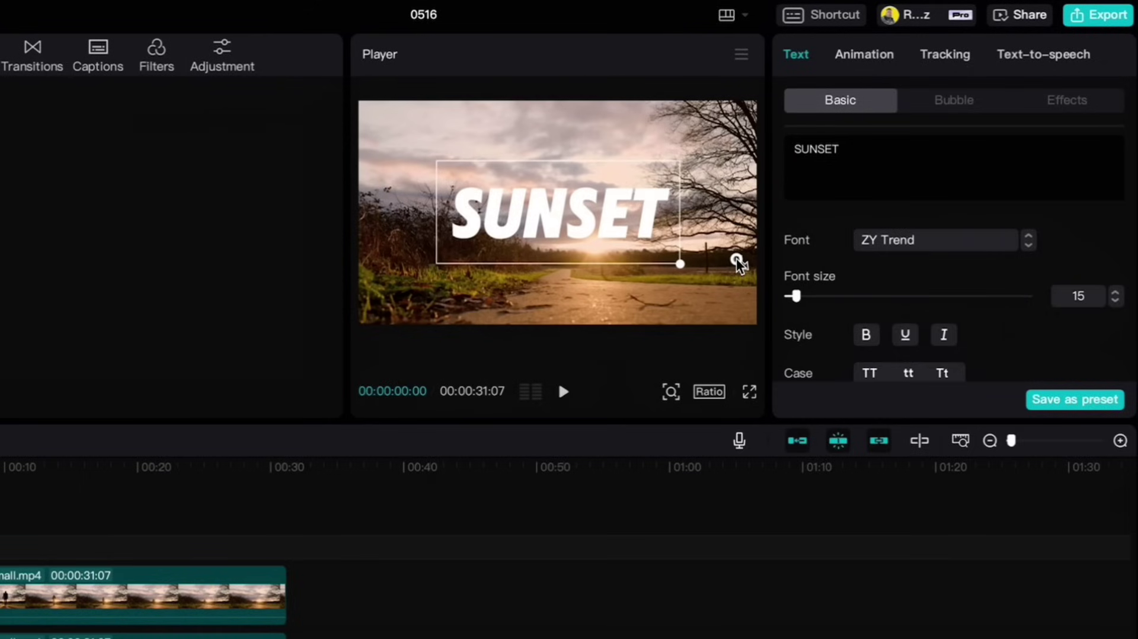
pyautogui.scroll(-10, 889, 267)
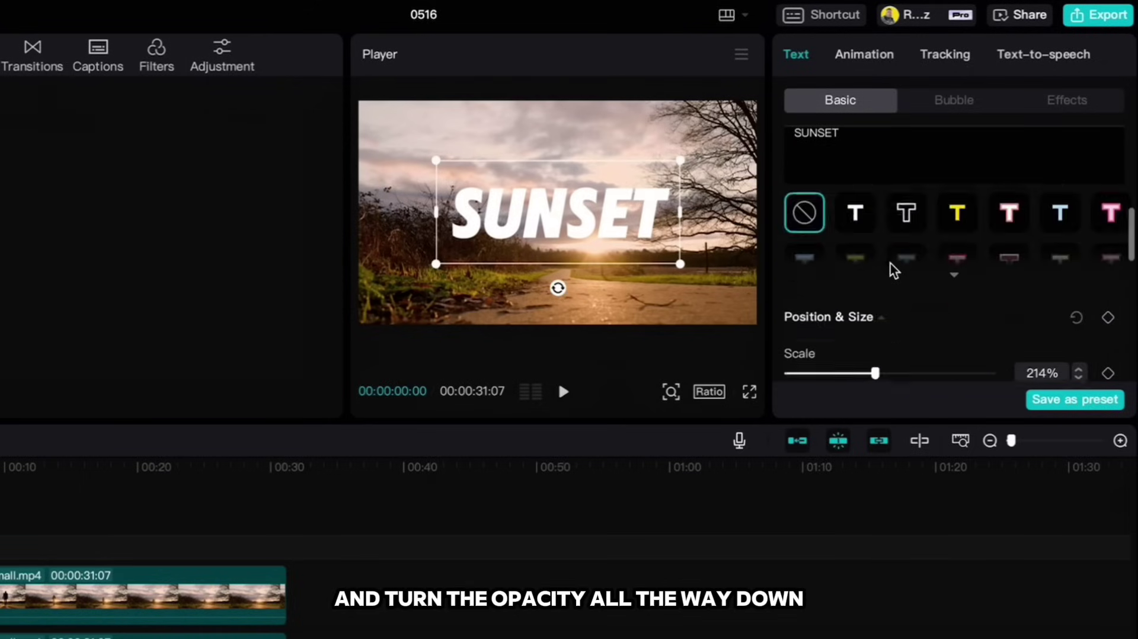
pyautogui.scroll(2, 892, 270)
pyautogui.moveTo(993, 307); pyautogui.dragTo(802, 318)
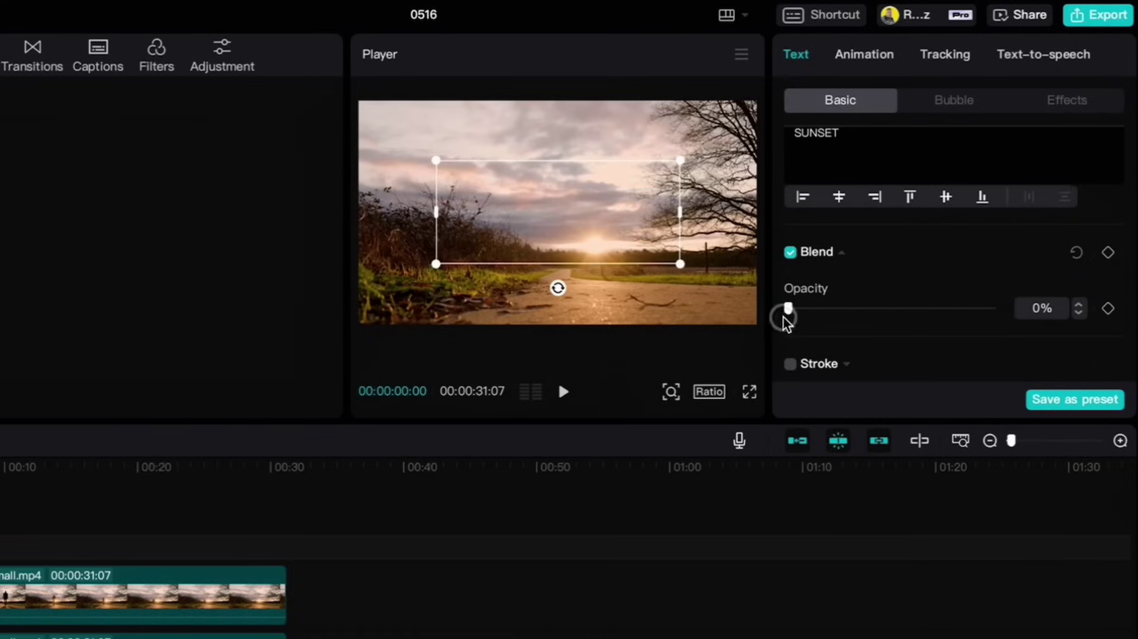
# Lengthen the SUNSET clip and keyframe its opacity from 0% at the start to 75% around 00:00:03:23
pyautogui.click(1107, 307)
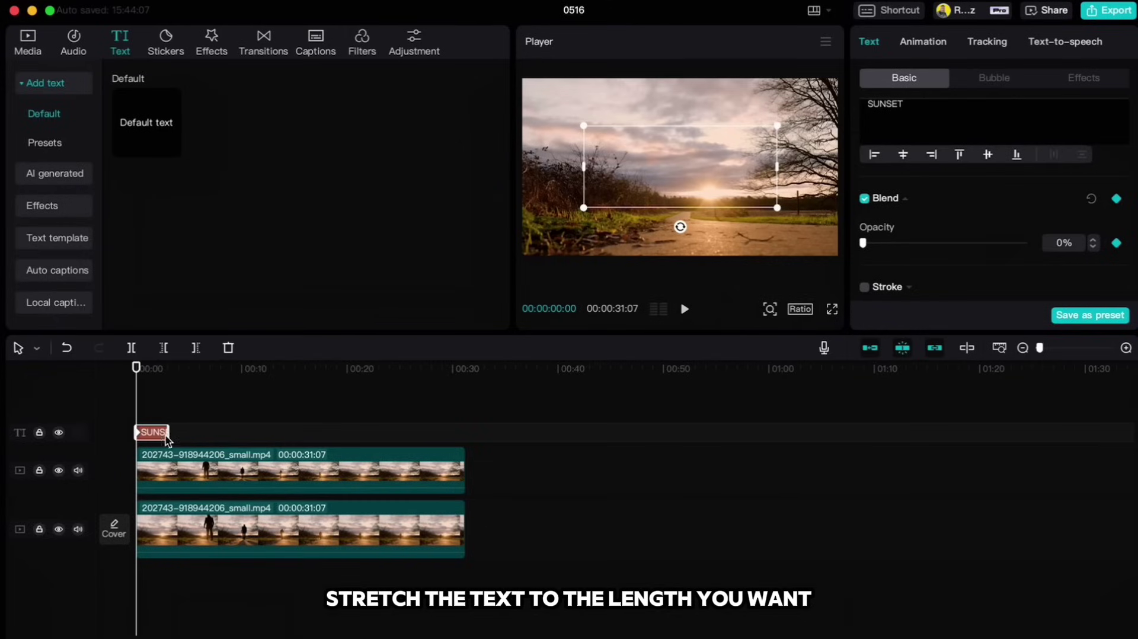
pyautogui.moveTo(168, 434); pyautogui.dragTo(288, 427)
pyautogui.moveTo(136, 374); pyautogui.dragTo(162, 375)
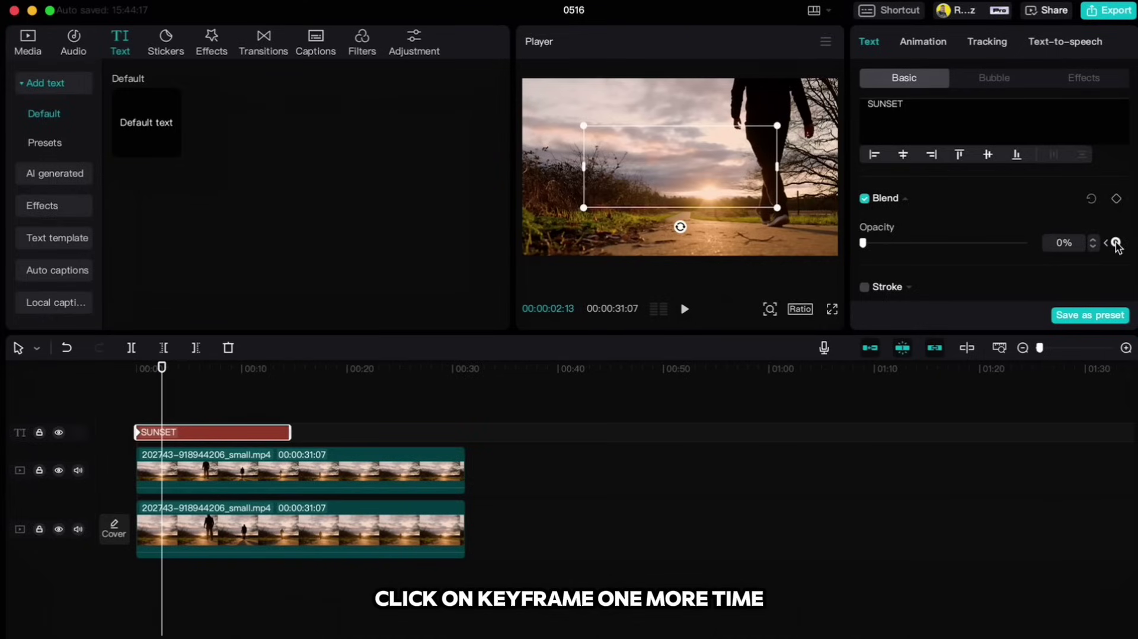
pyautogui.click(1116, 243)
pyautogui.moveTo(161, 367); pyautogui.dragTo(181, 369)
pyautogui.moveTo(863, 242); pyautogui.dragTo(987, 247)
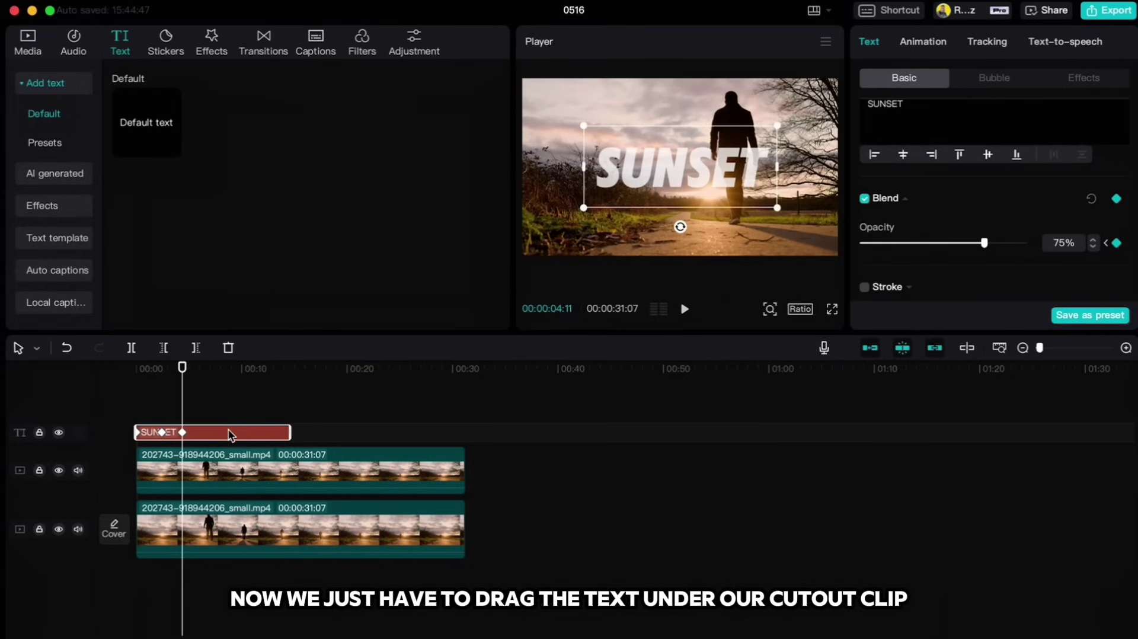
# Move the SUNSET text onto a track between the cutout clip and the original, then rewind to preview
pyautogui.moveTo(226, 440); pyautogui.dragTo(223, 493)
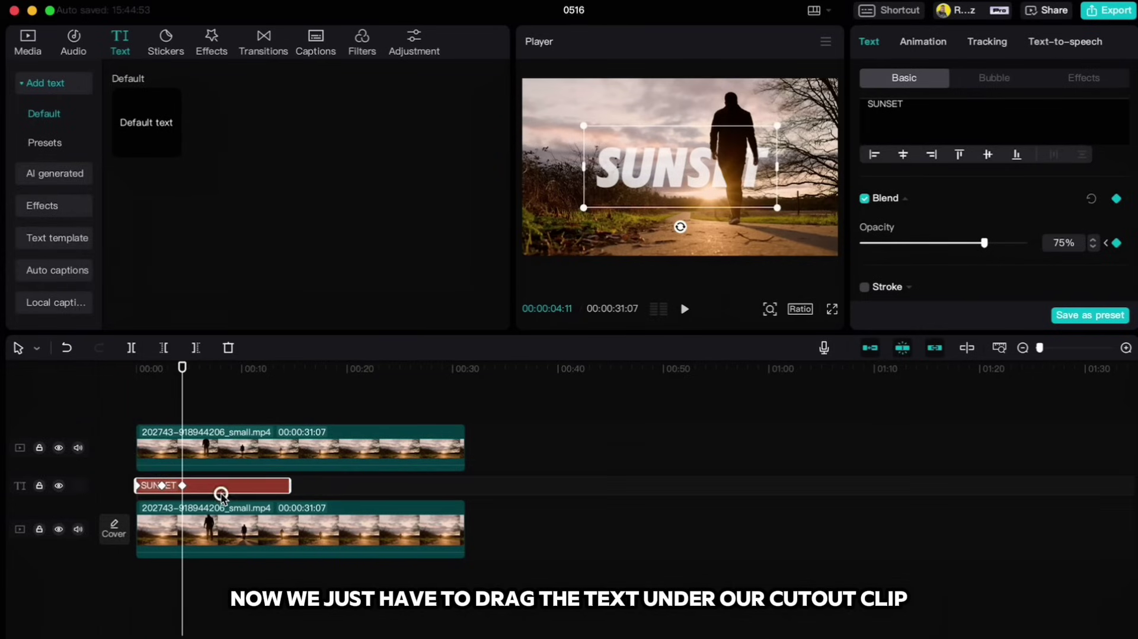
pyautogui.moveTo(182, 369); pyautogui.dragTo(134, 371)
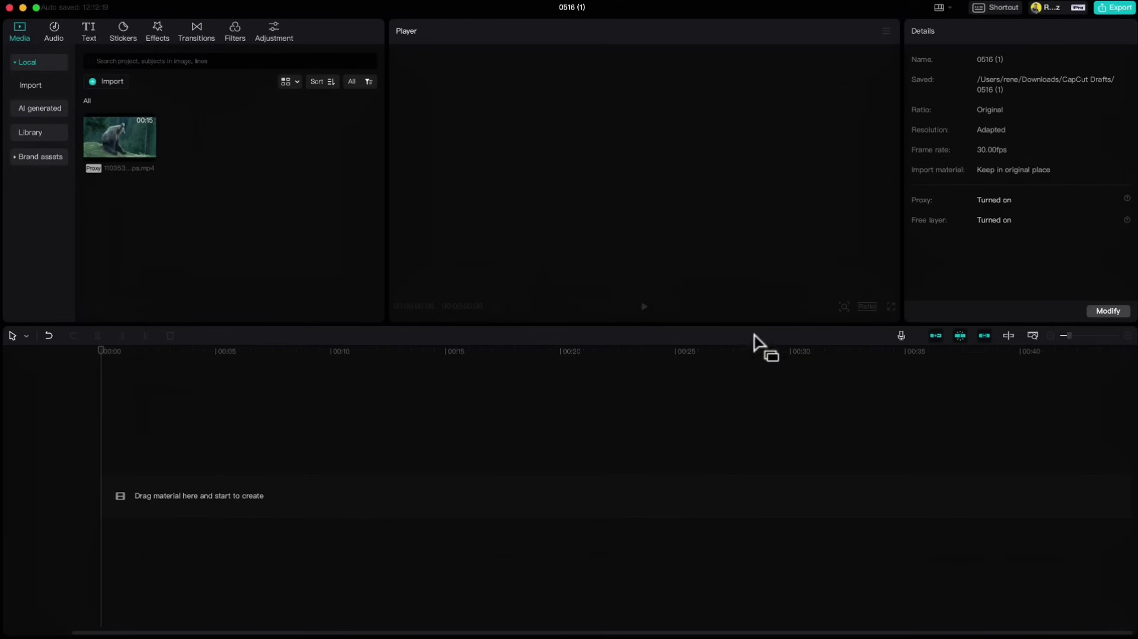
# Add the bear clip 11035302-hd_3840_2160_25fps.mp4 and paste a copy onto a track above
pyautogui.click(148, 153)
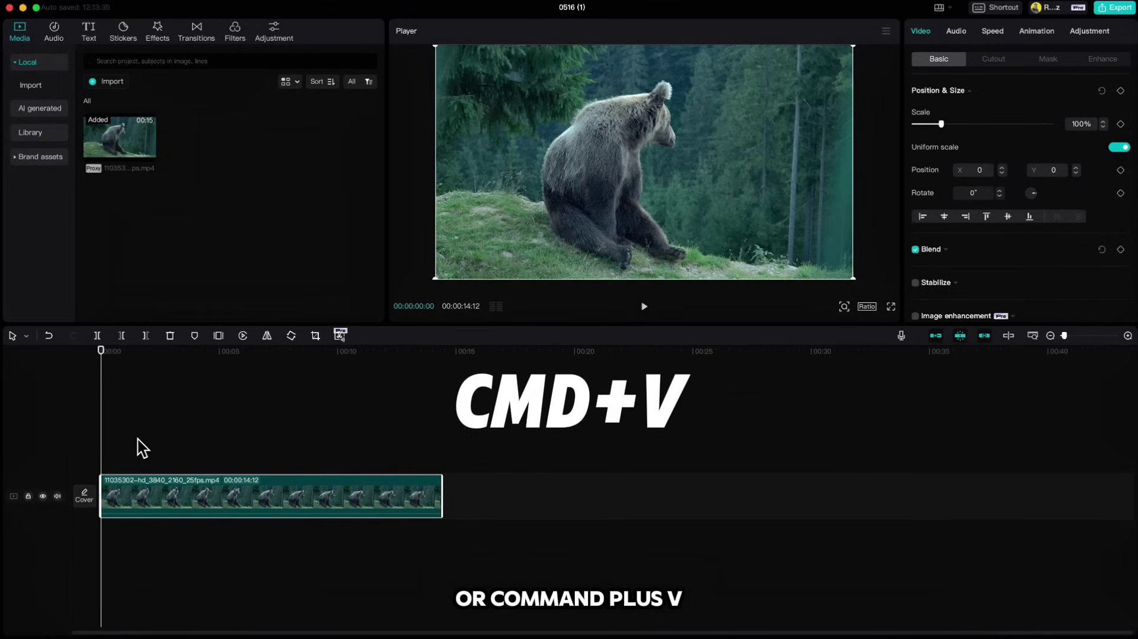
pyautogui.press('super+v')
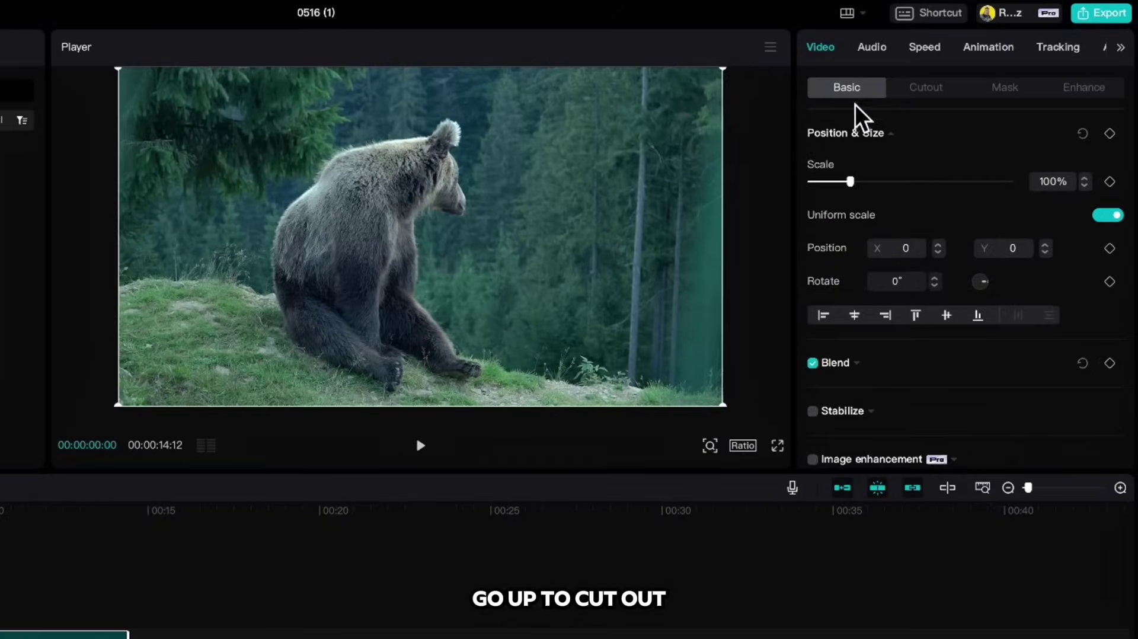
# Apply a customized Smart brush cutout to the top clip by painting over the bear
pyautogui.click(939, 81)
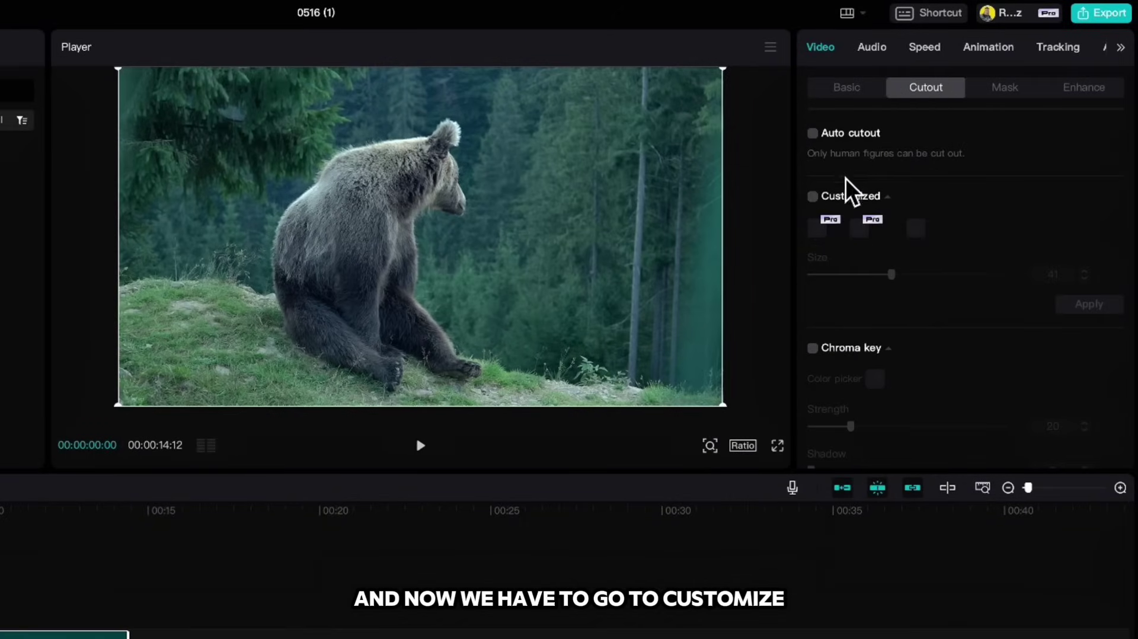
pyautogui.click(812, 196)
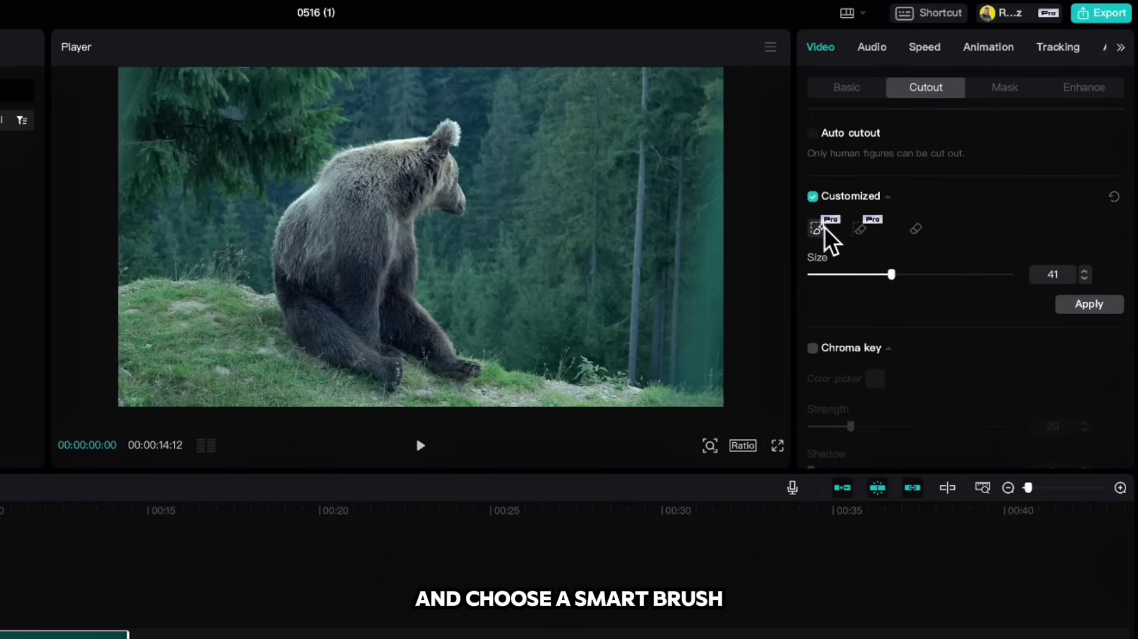
pyautogui.click(820, 230)
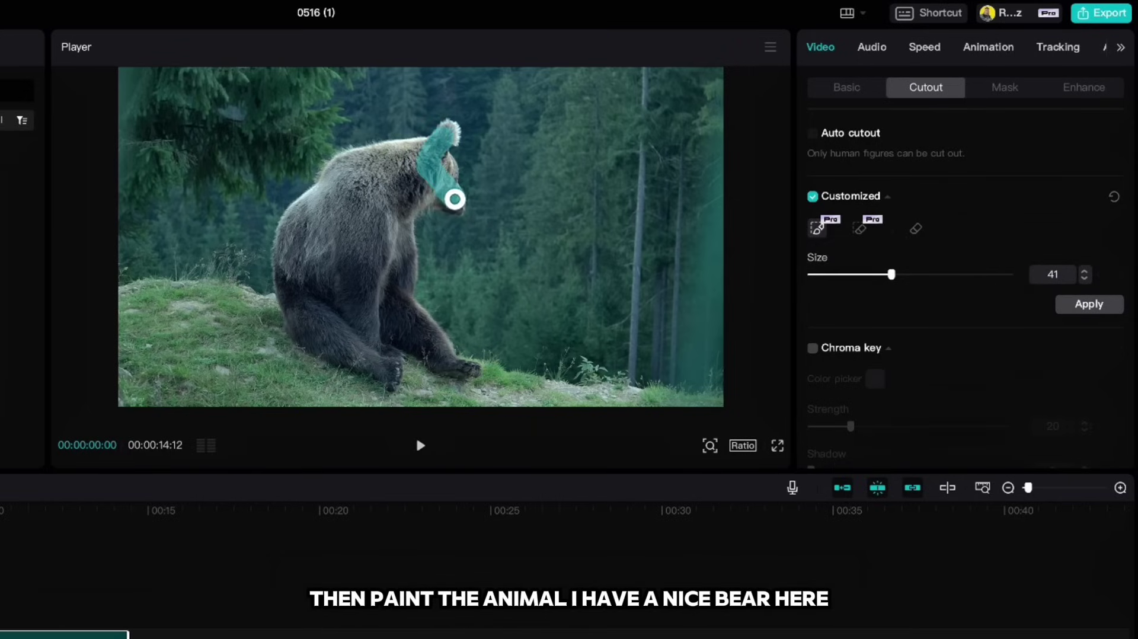
pyautogui.moveTo(455, 198)
pyautogui.mouseDown()
pyautogui.moveTo(414, 164)
pyautogui.moveTo(348, 172)
pyautogui.moveTo(304, 219)
pyautogui.moveTo(290, 258)
pyautogui.moveTo(301, 316)
pyautogui.moveTo(335, 351)
pyautogui.moveTo(377, 367)
pyautogui.moveTo(364, 353)
pyautogui.moveTo(374, 319)
pyautogui.moveTo(450, 359)
pyautogui.moveTo(414, 315)
pyautogui.moveTo(358, 298)
pyautogui.moveTo(367, 235)
pyautogui.moveTo(404, 196)
pyautogui.moveTo(394, 271)
pyautogui.moveTo(347, 218)
pyautogui.moveTo(330, 274)
pyautogui.mouseUp()
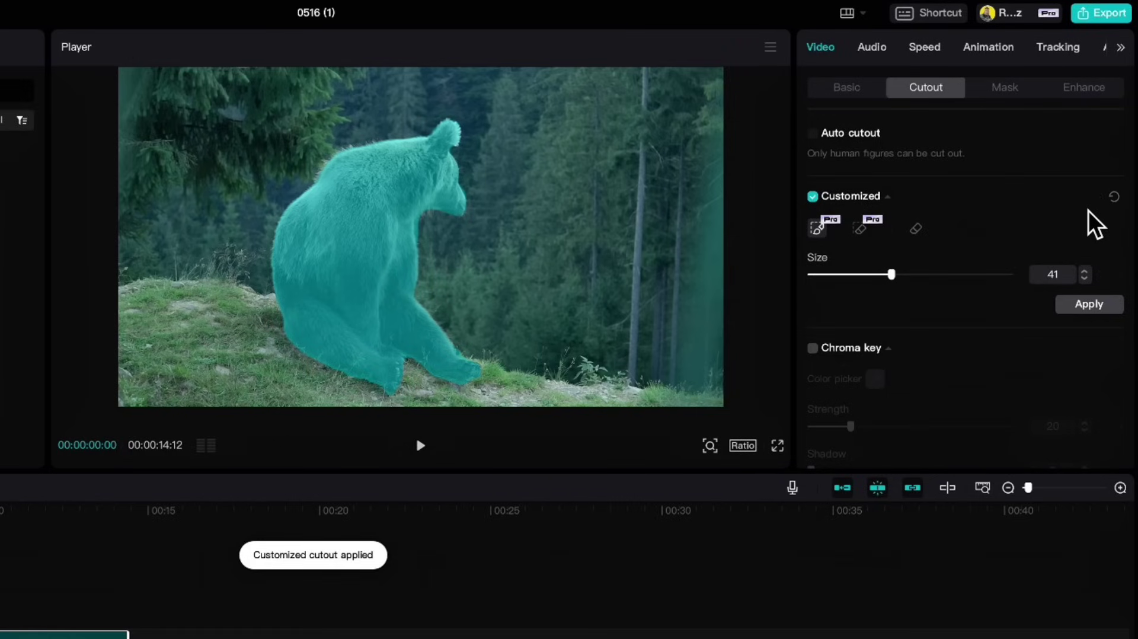
pyautogui.click(1089, 304)
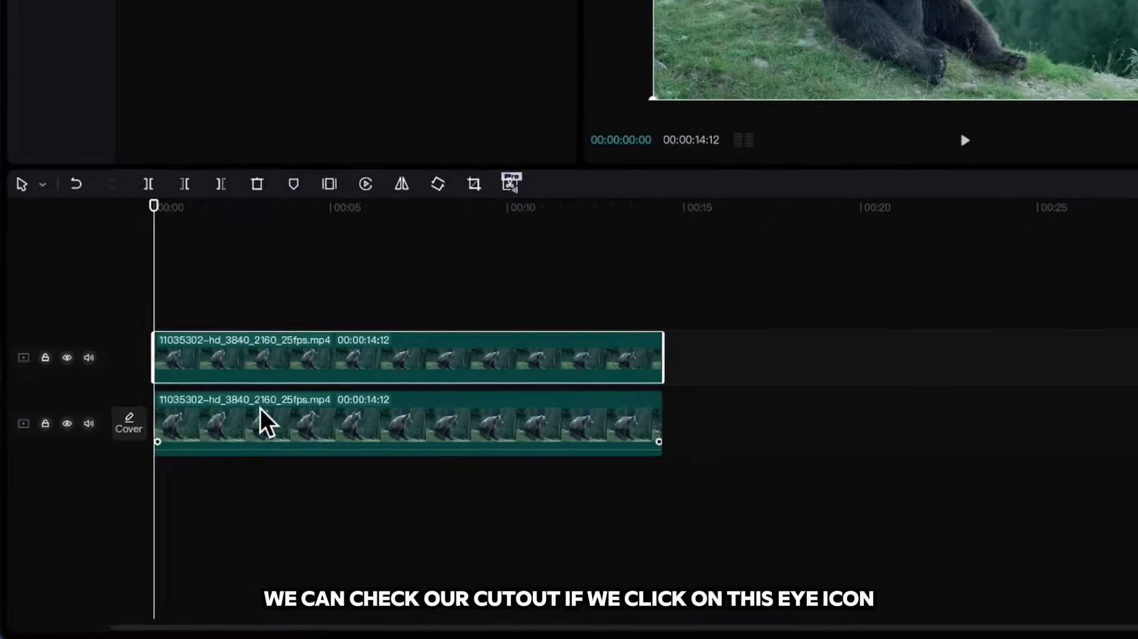
# Hide and reshow the background bear track to check the cutout
pyautogui.click(171, 489)
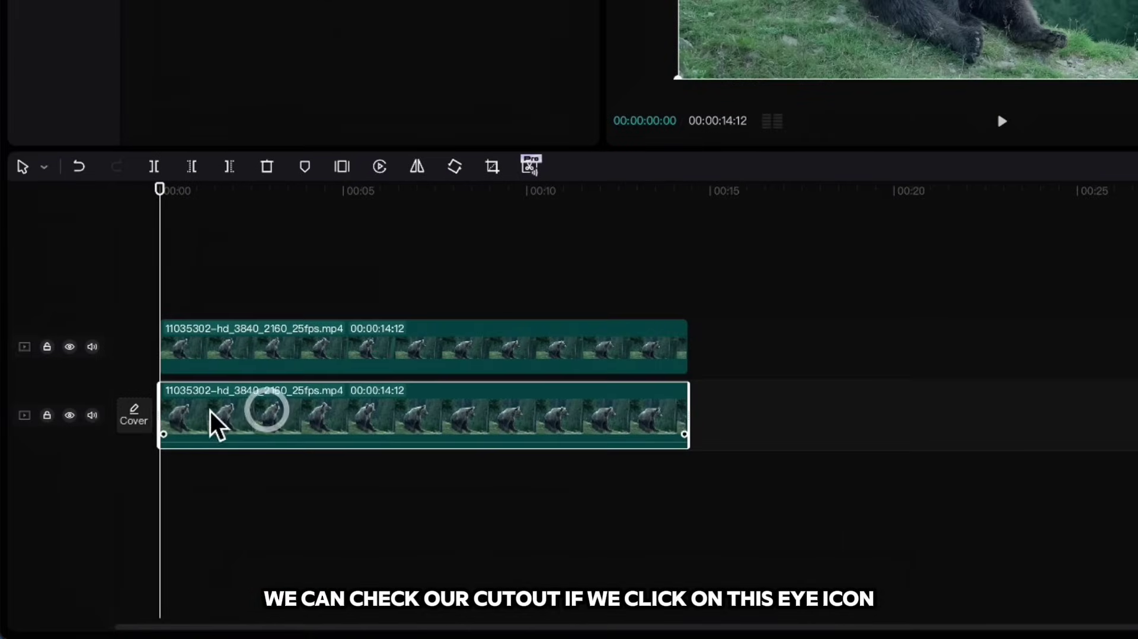
pyautogui.click(69, 414)
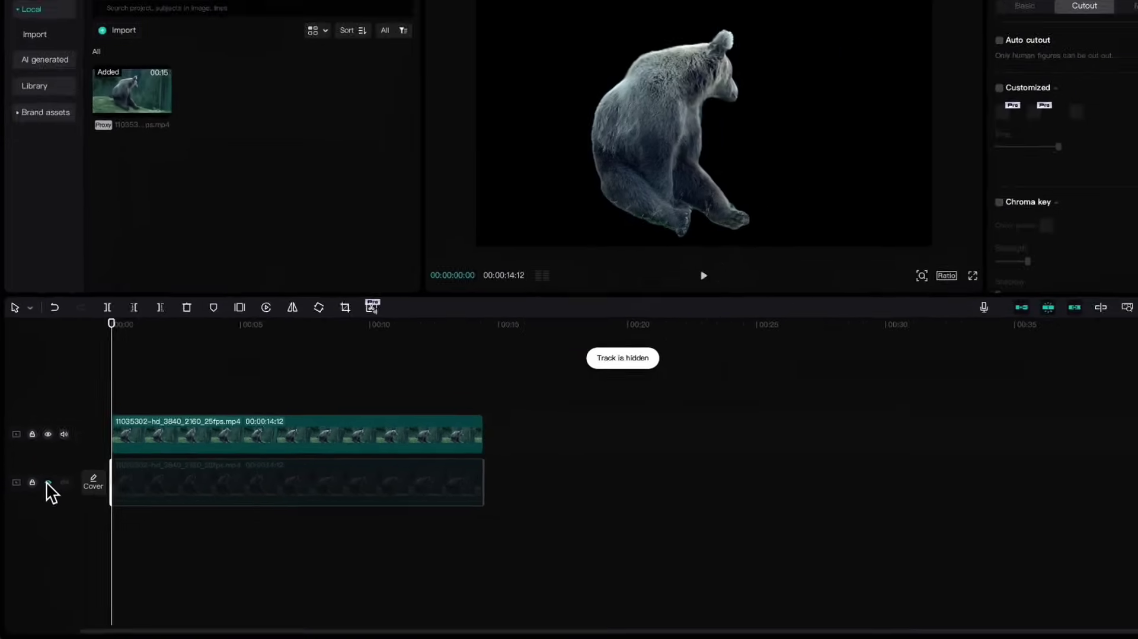
pyautogui.click(48, 482)
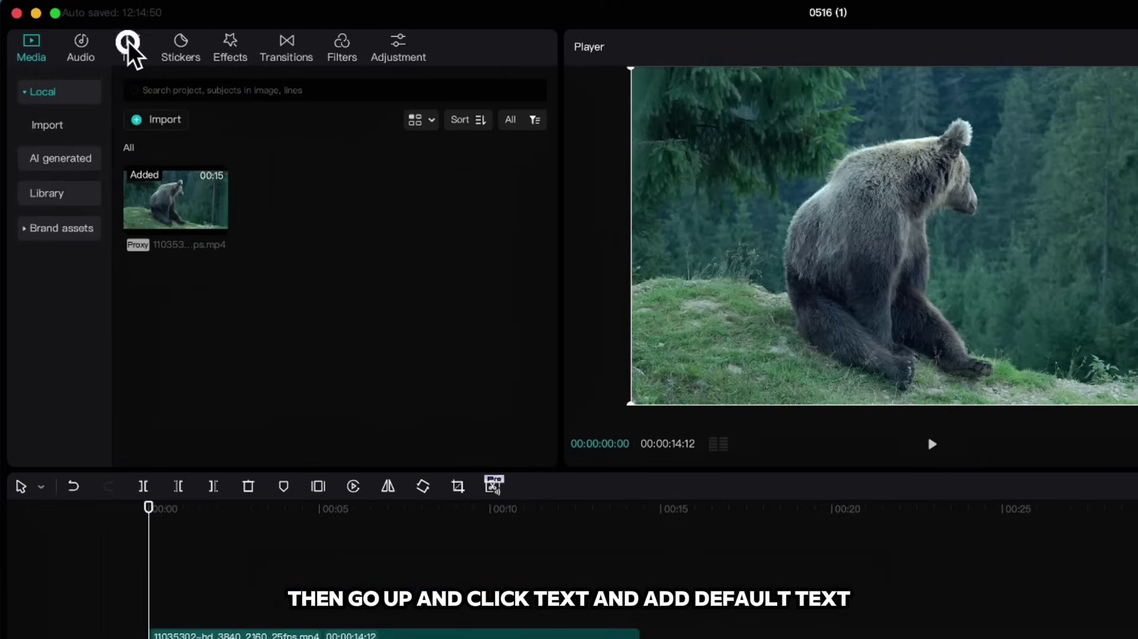
# Add a default text clip reading WILDERNEST and enlarge it to size 20
pyautogui.click(129, 45)
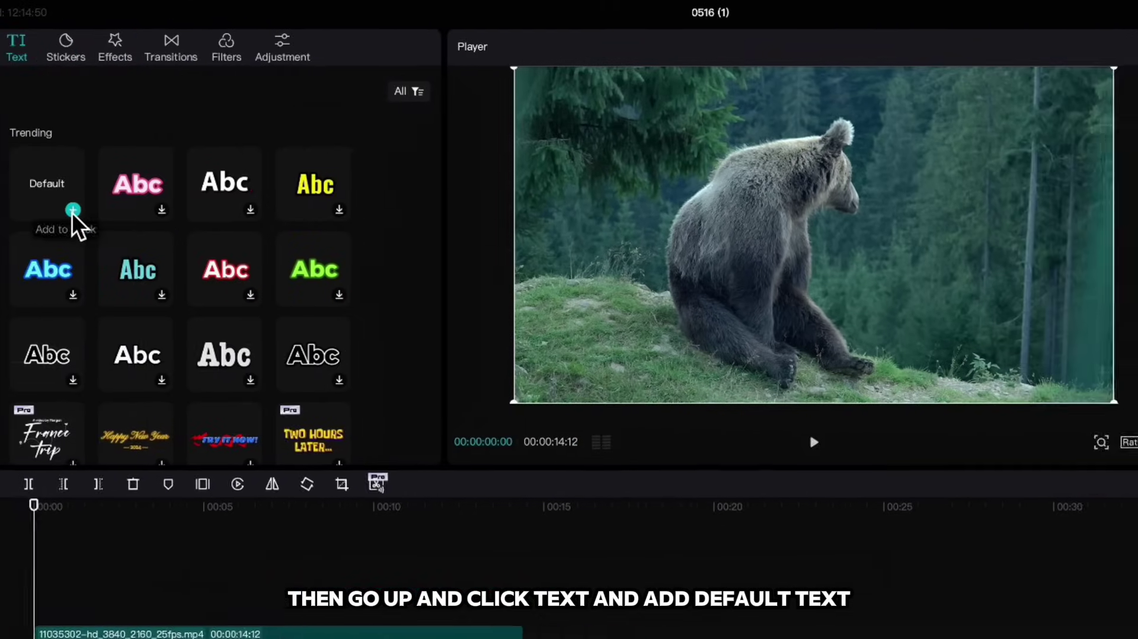
pyautogui.click(188, 211)
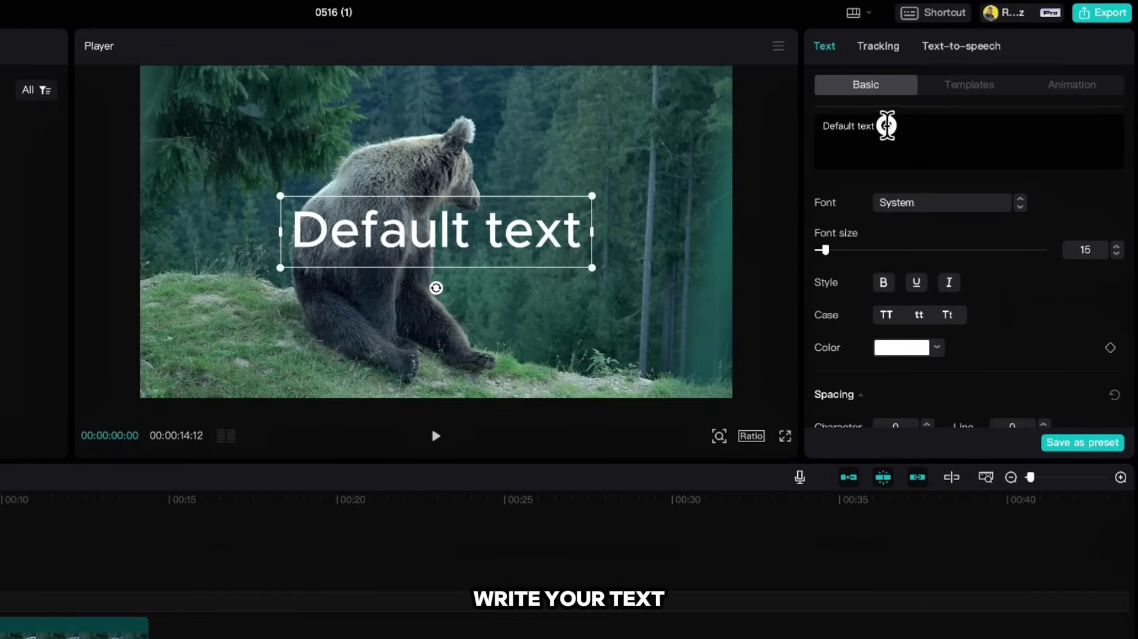
pyautogui.moveTo(887, 125); pyautogui.dragTo(812, 127)
pyautogui.write('WILDER')
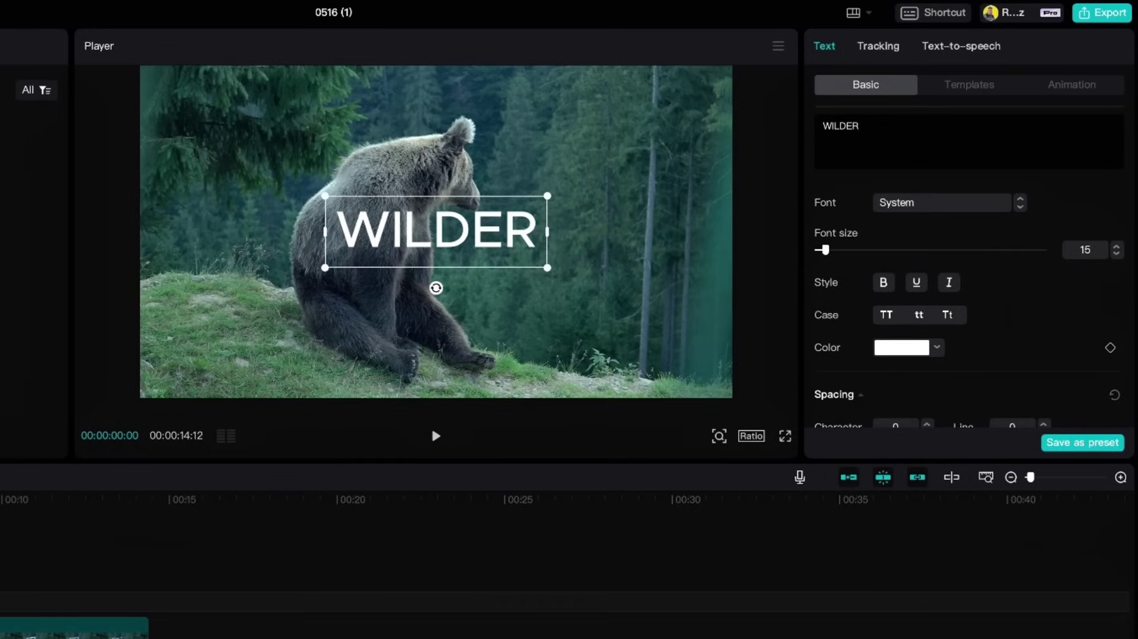
pyautogui.write('NEST')
pyautogui.moveTo(824, 250); pyautogui.dragTo(829, 250)
# Set WILDERNEST to the ZY Modern font at size 26 with 80% opacity
pyautogui.click(904, 205)
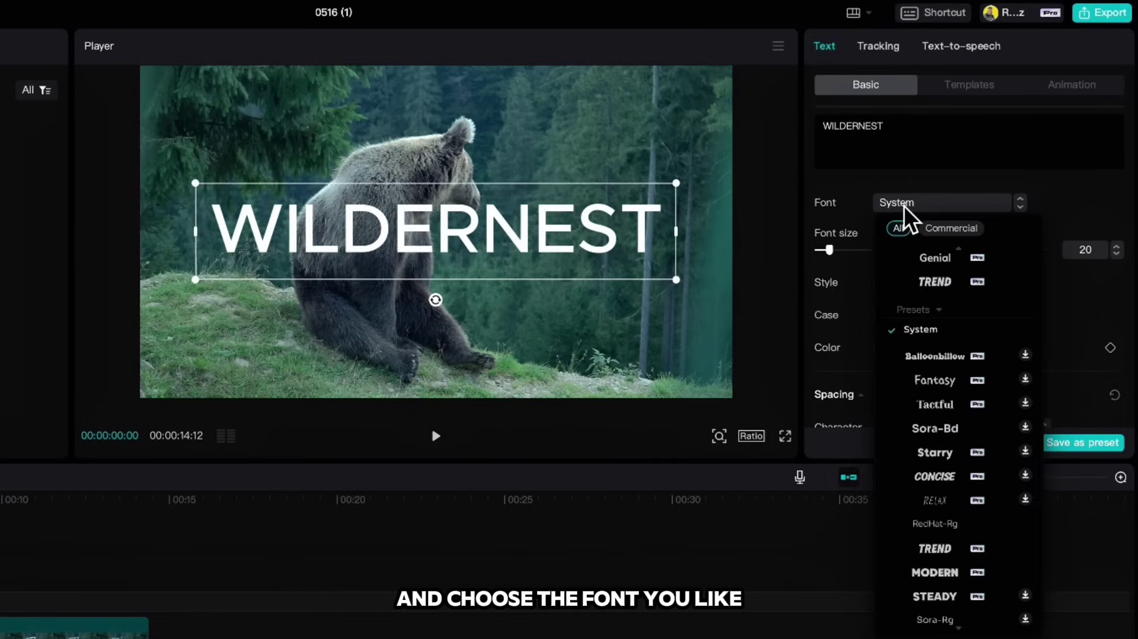
pyautogui.scroll(1, 924, 285)
pyautogui.click(928, 284)
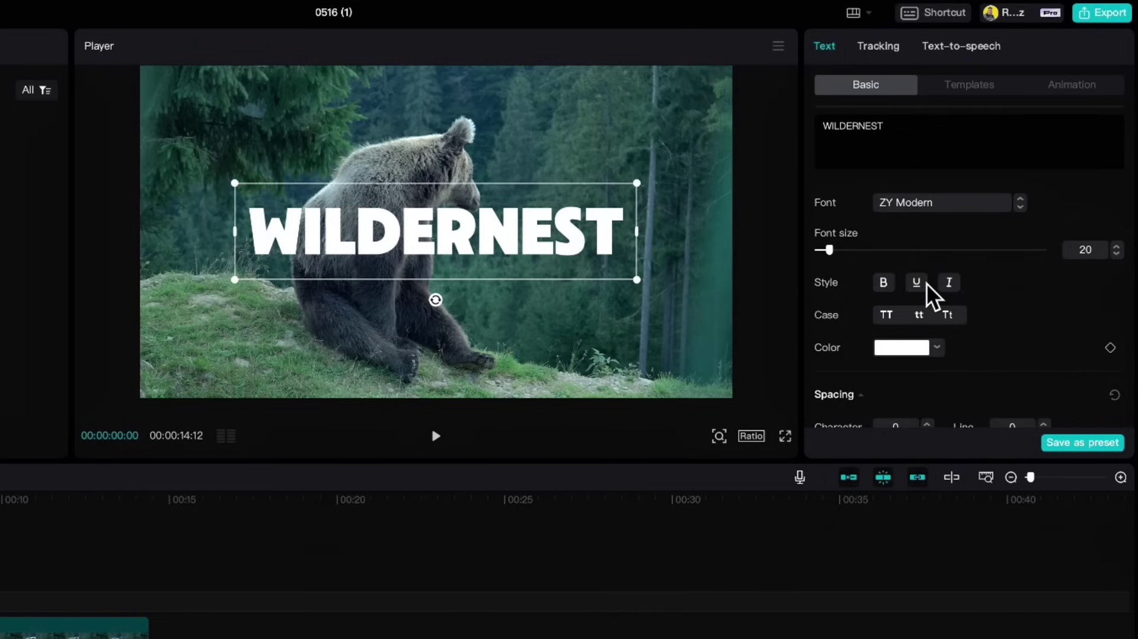
pyautogui.moveTo(828, 249); pyautogui.dragTo(837, 249)
pyautogui.scroll(-8, 905, 307)
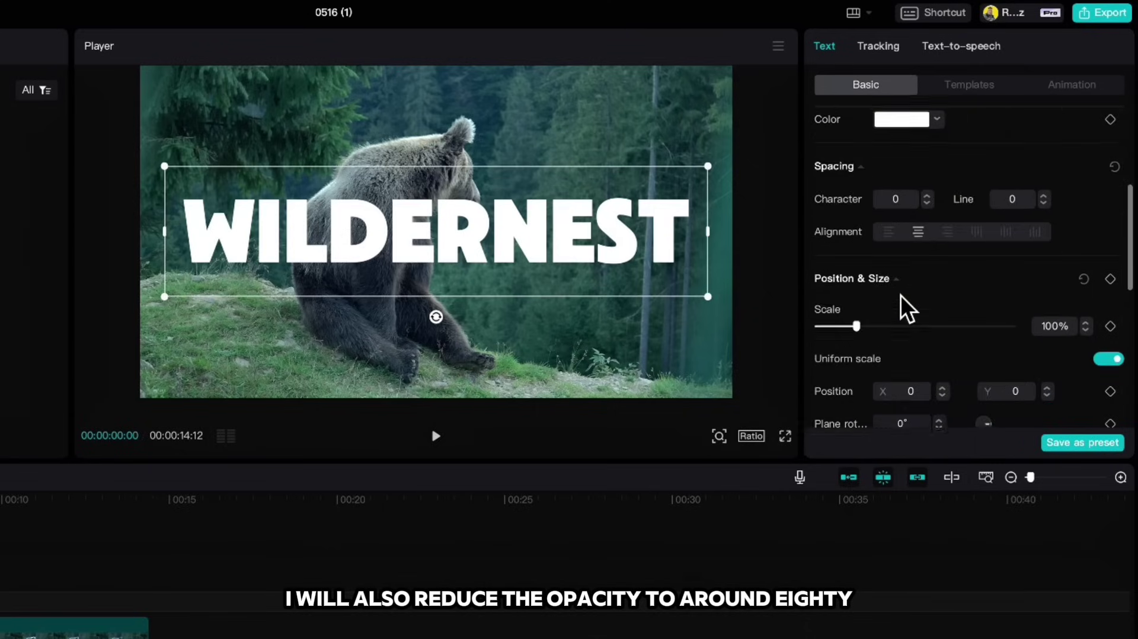
pyautogui.moveTo(1005, 330); pyautogui.dragTo(973, 331)
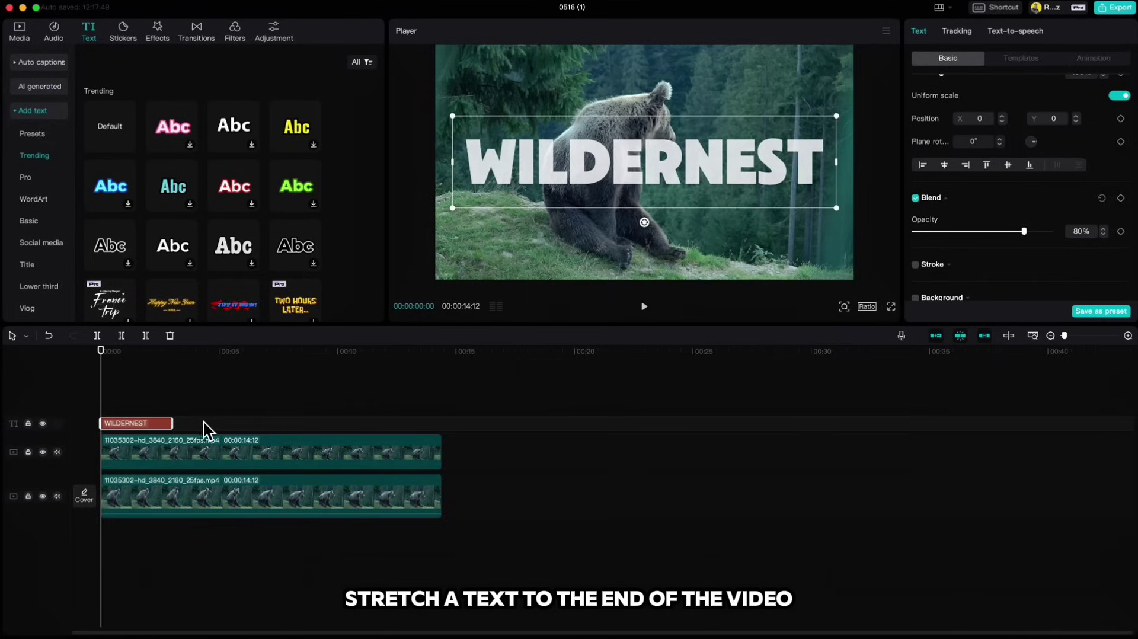
# Stretch WILDERNEST to the video's end, layer it between the bear clips, and play a preview
pyautogui.moveTo(171, 423); pyautogui.dragTo(437, 425)
pyautogui.moveTo(164, 428); pyautogui.dragTo(162, 472)
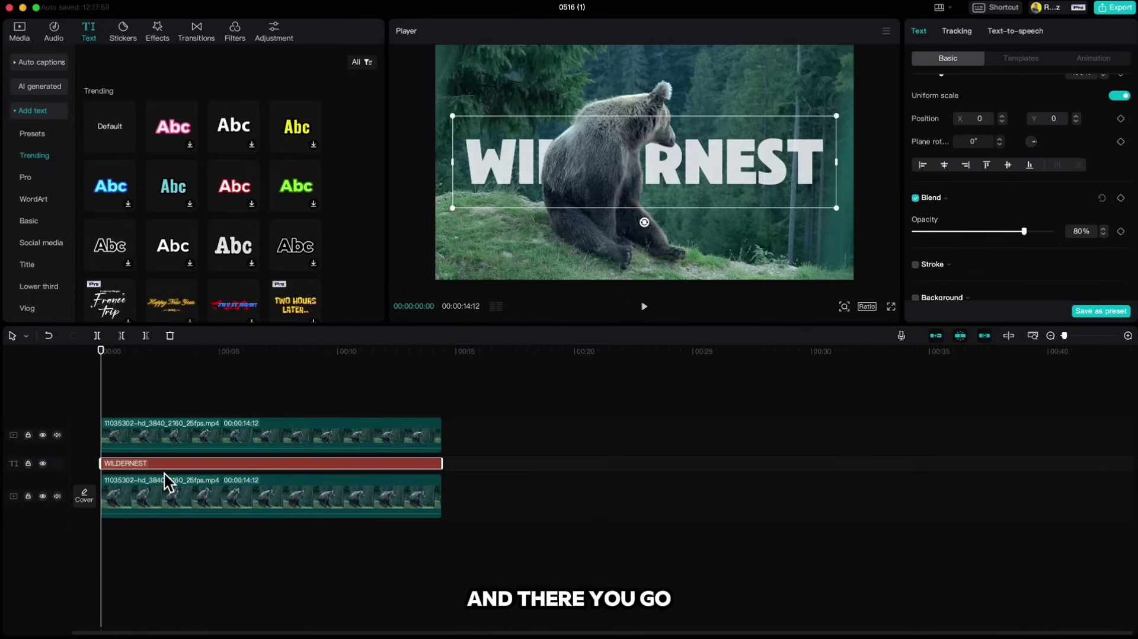
pyautogui.click(148, 392)
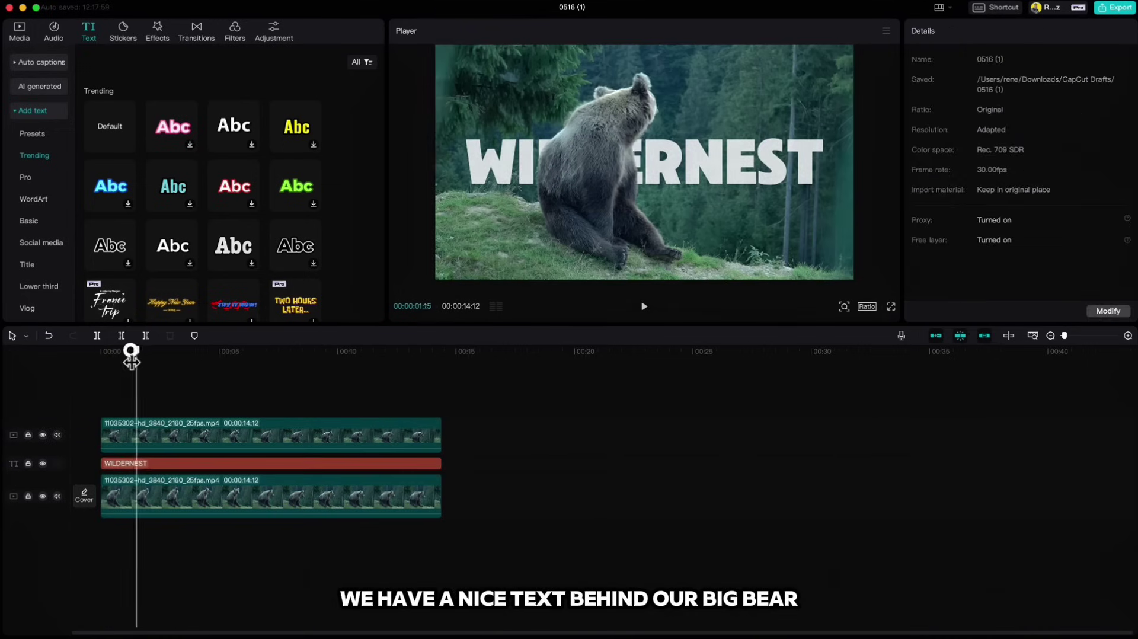
pyautogui.press('space')
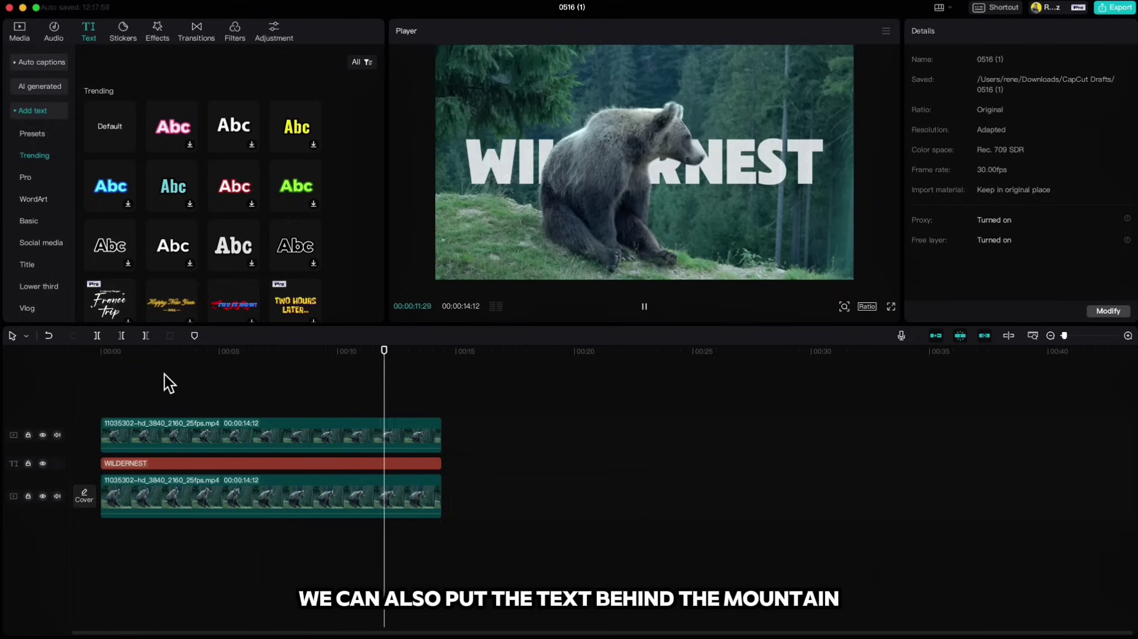
pyautogui.press('space')
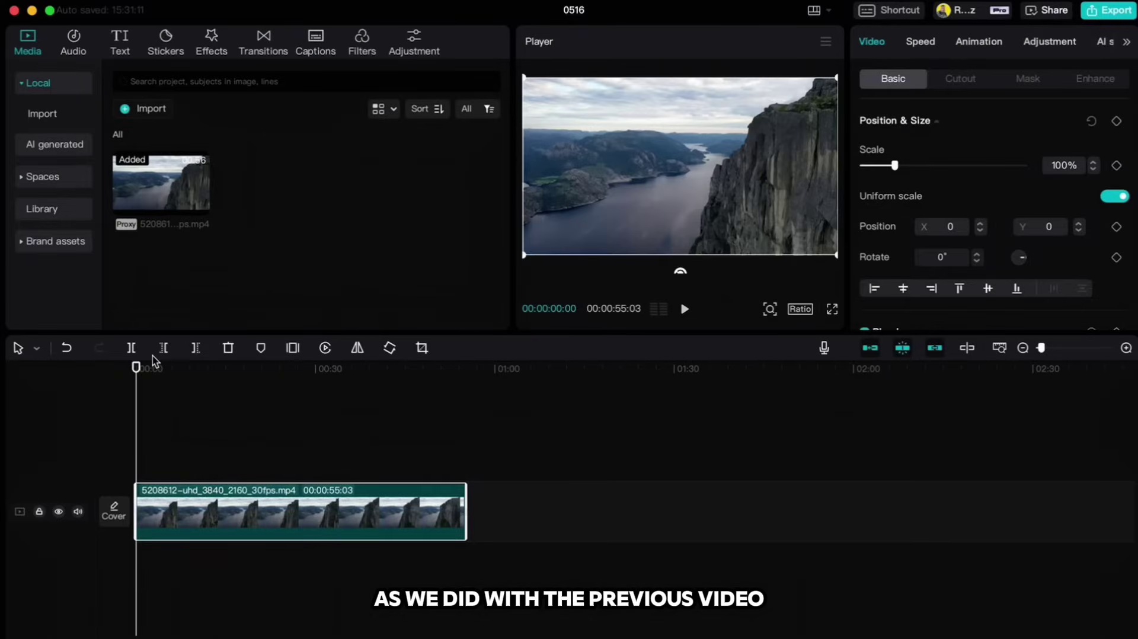
# Cut out the cliff with a size-52 Smart brush and stack it above an uncut copy of the clip
pyautogui.click(962, 81)
pyautogui.click(864, 178)
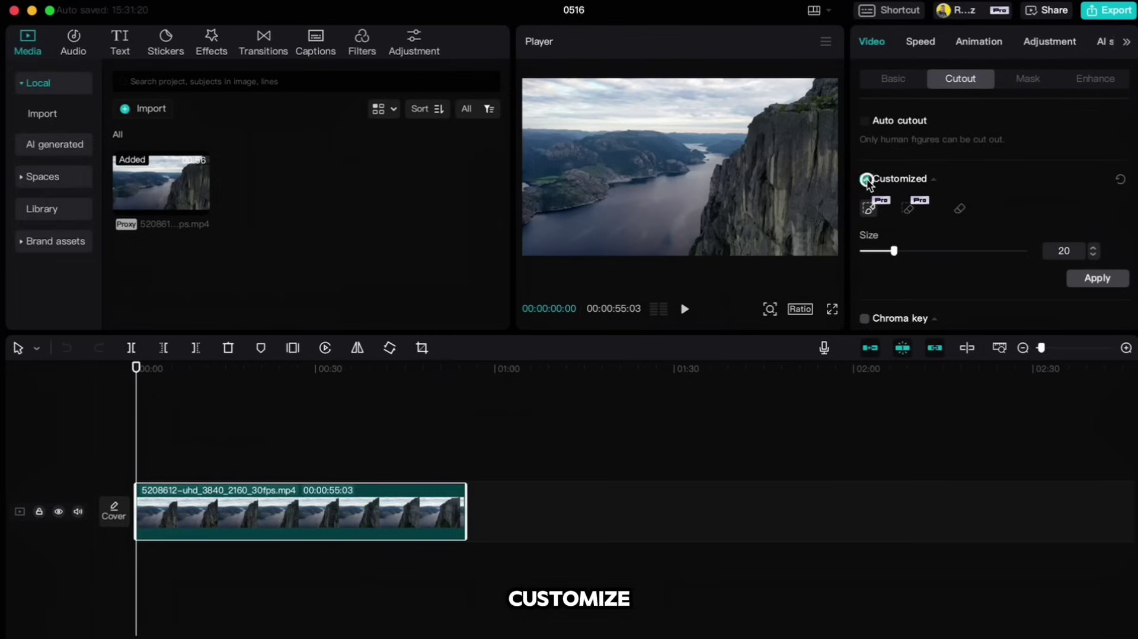
pyautogui.click(870, 213)
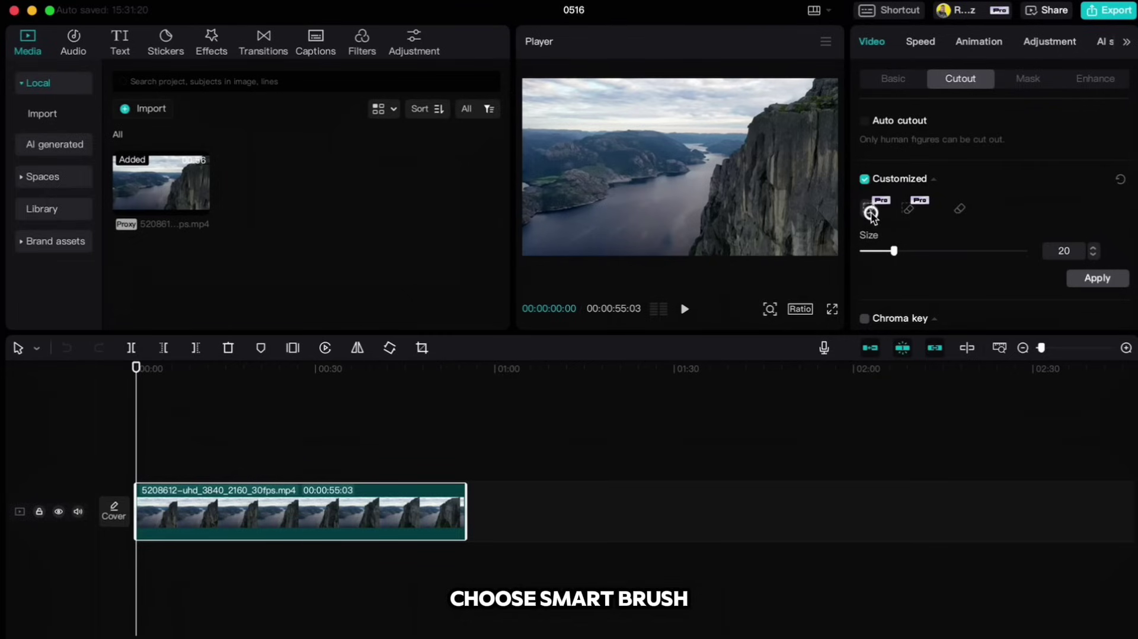
pyautogui.moveTo(893, 252); pyautogui.dragTo(946, 251)
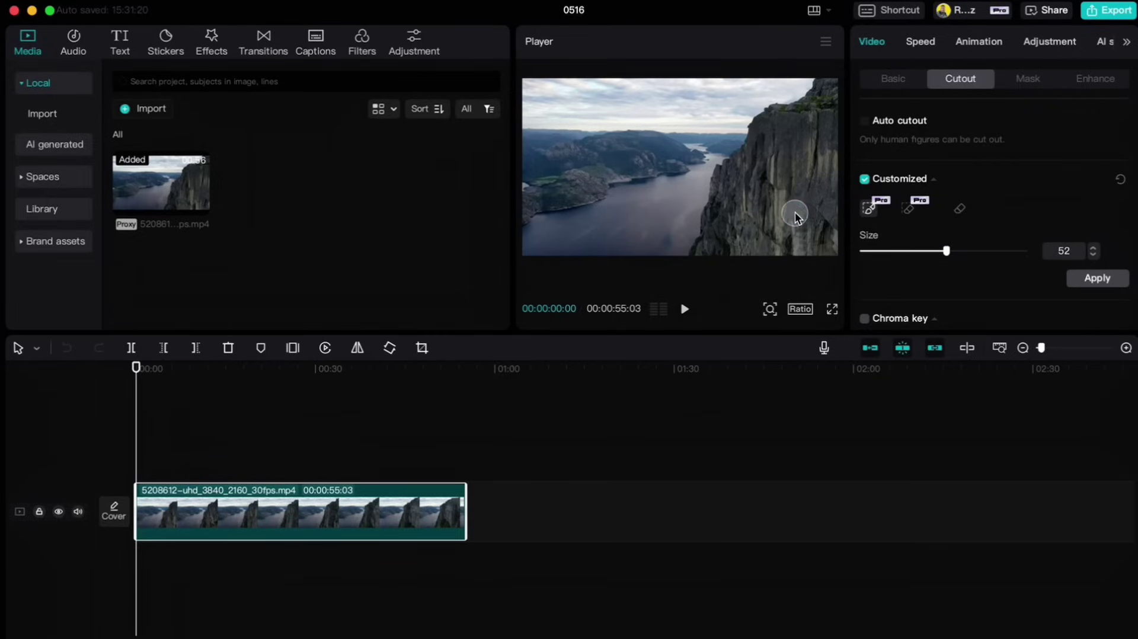
pyautogui.moveTo(793, 214)
pyautogui.mouseDown()
pyautogui.moveTo(825, 105)
pyautogui.moveTo(771, 131)
pyautogui.moveTo(726, 200)
pyautogui.moveTo(727, 235)
pyautogui.moveTo(817, 226)
pyautogui.moveTo(823, 197)
pyautogui.moveTo(809, 152)
pyautogui.moveTo(767, 213)
pyautogui.mouseUp()
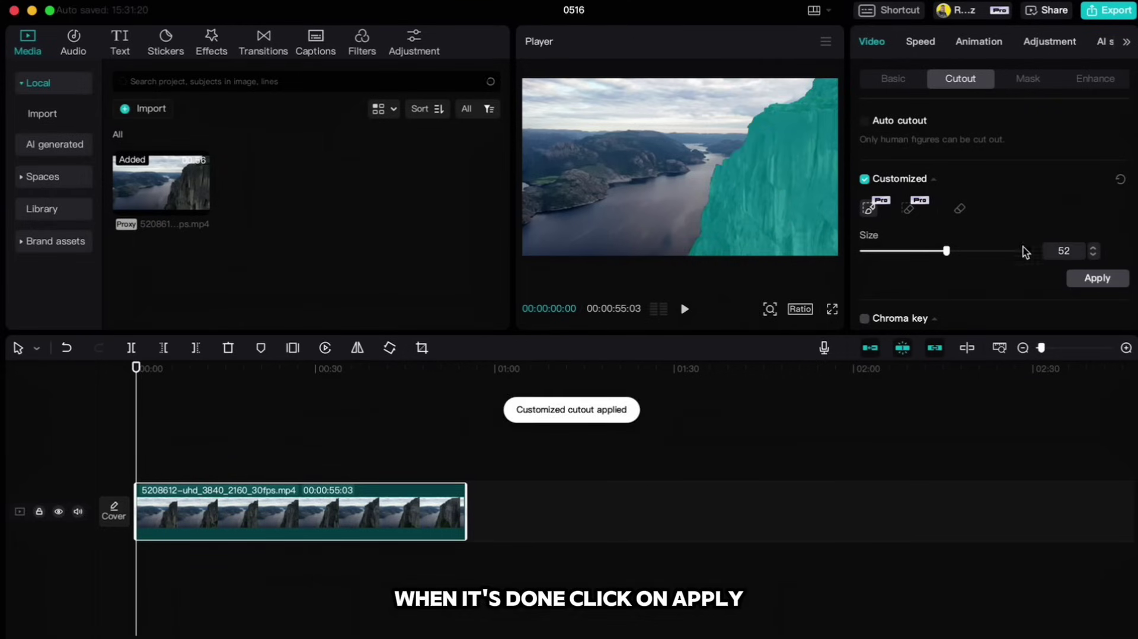
pyautogui.click(1100, 284)
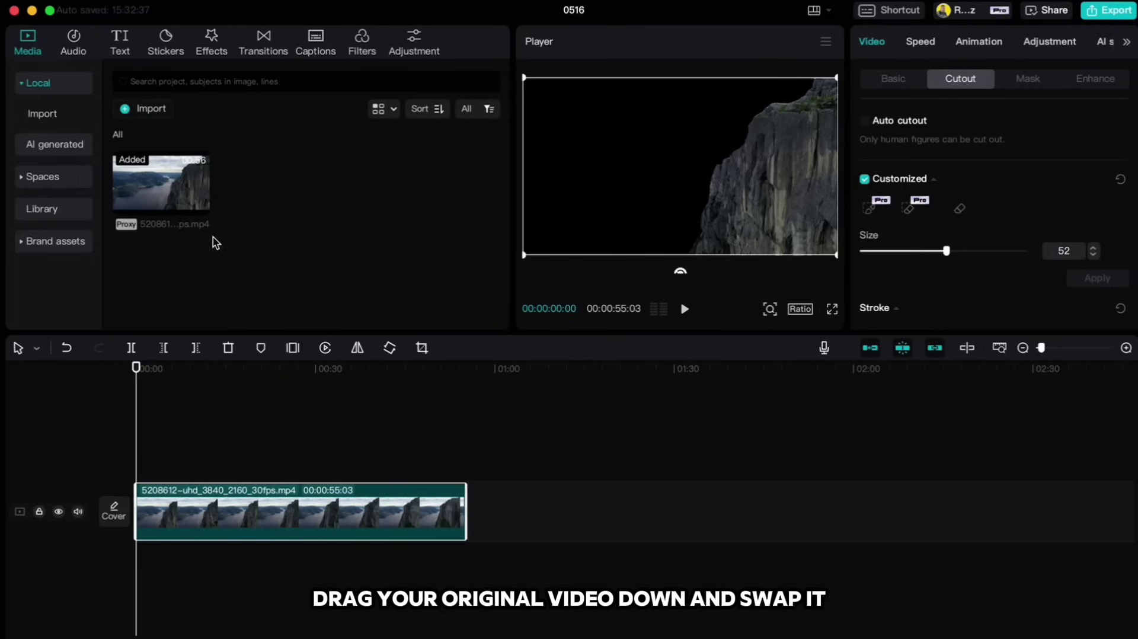
pyautogui.moveTo(166, 189); pyautogui.dragTo(198, 514)
pyautogui.moveTo(504, 510); pyautogui.dragTo(177, 452)
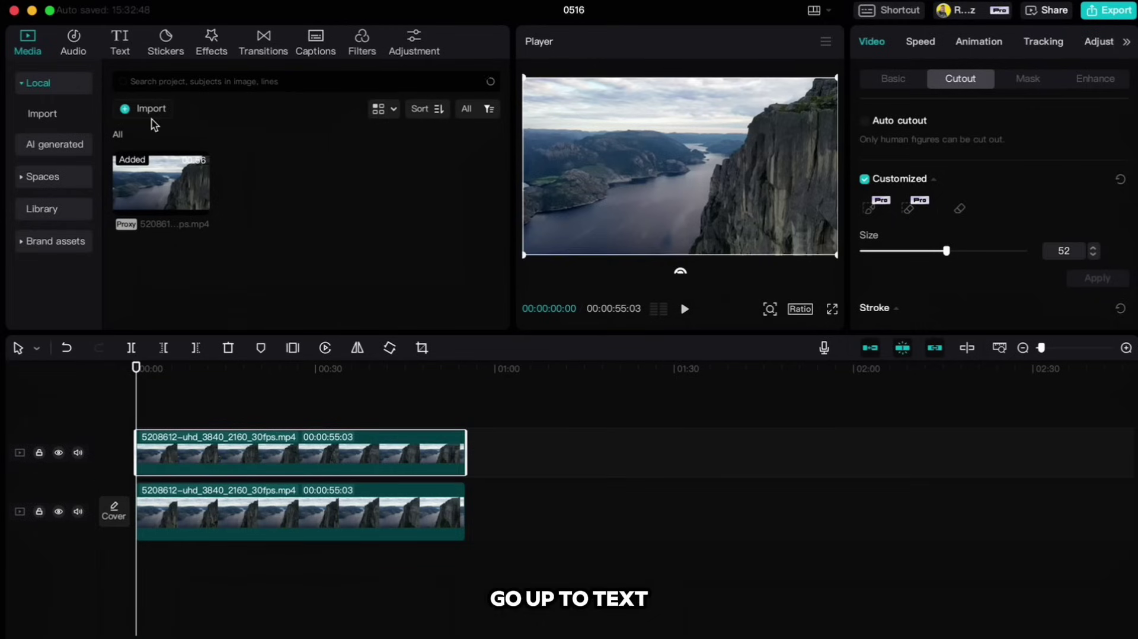
# Add a default text clip reading PANORAMIC in the Sora-Bold font
pyautogui.click(121, 44)
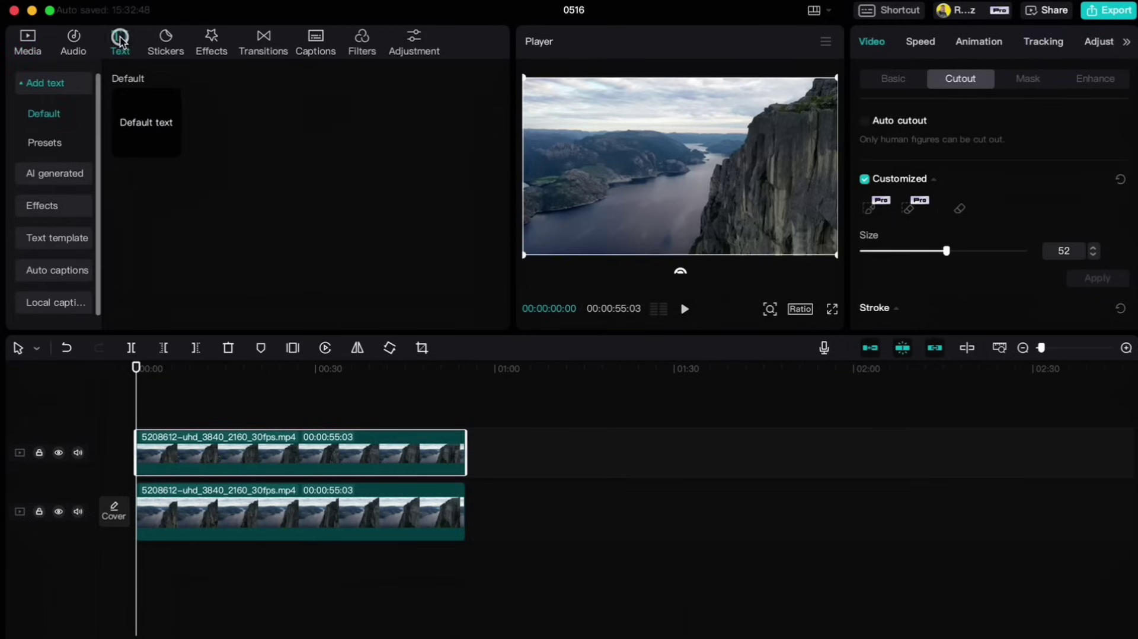
pyautogui.click(172, 147)
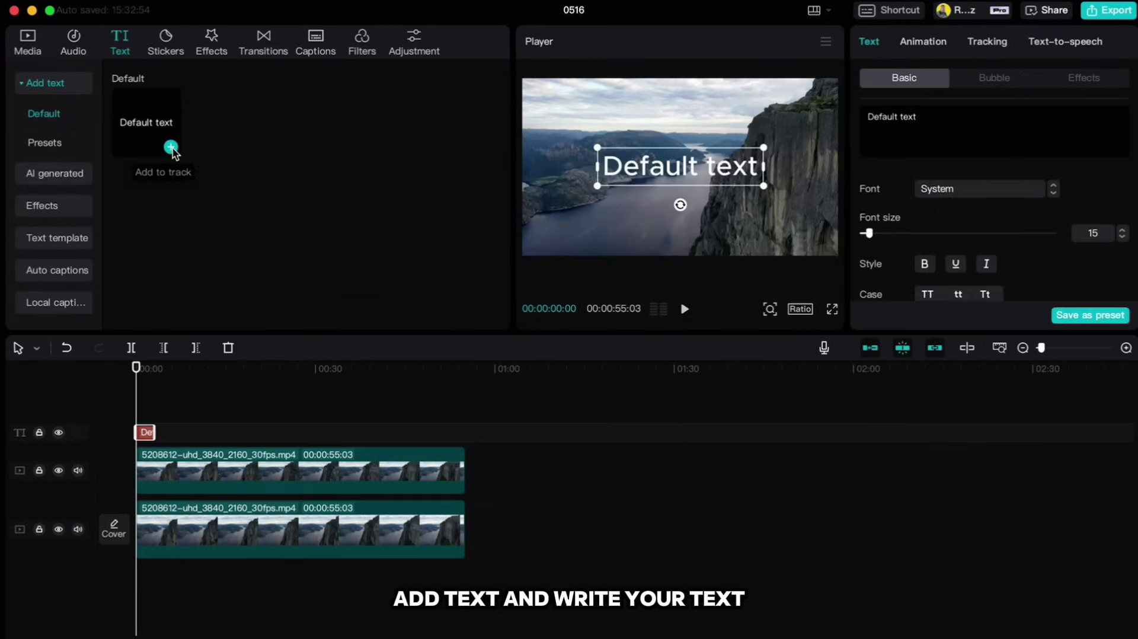
pyautogui.click(932, 122)
pyautogui.write('PANORAMIC')
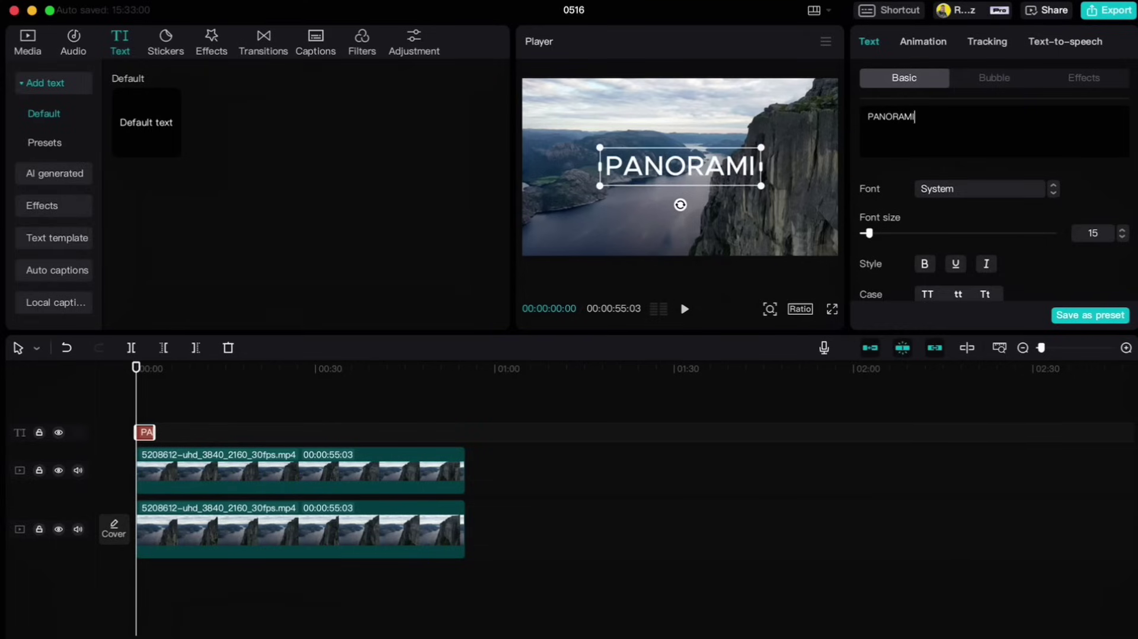
pyautogui.click(949, 189)
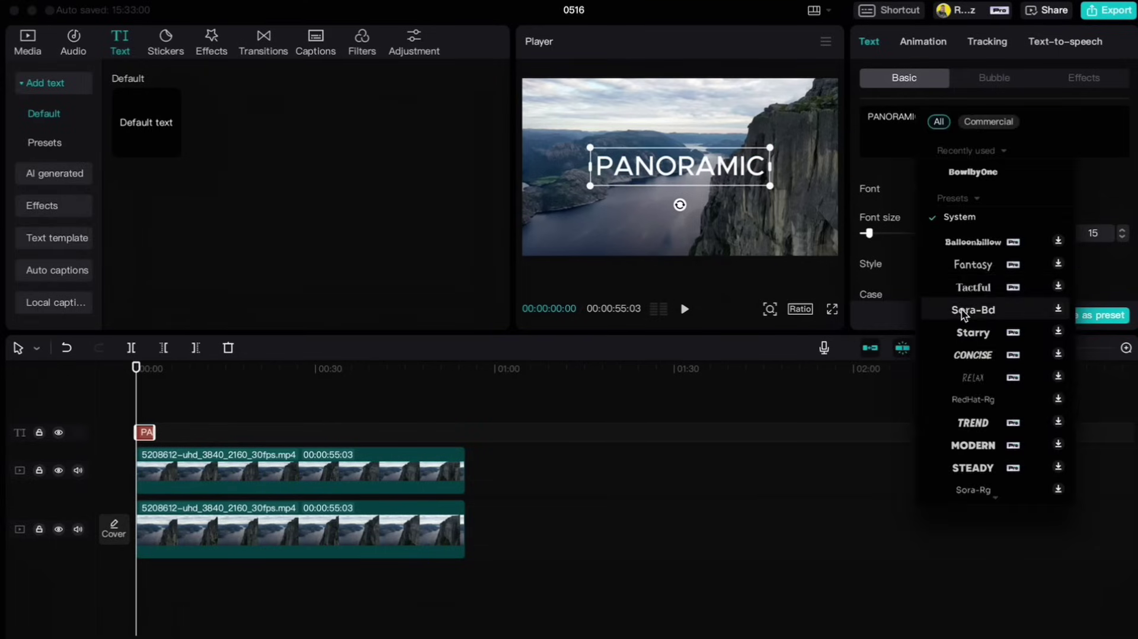
pyautogui.click(962, 329)
# Set PANORAMIC to size 25, extend it to the video's end, and layer it beneath the cliff cutout
pyautogui.moveTo(868, 235); pyautogui.dragTo(877, 233)
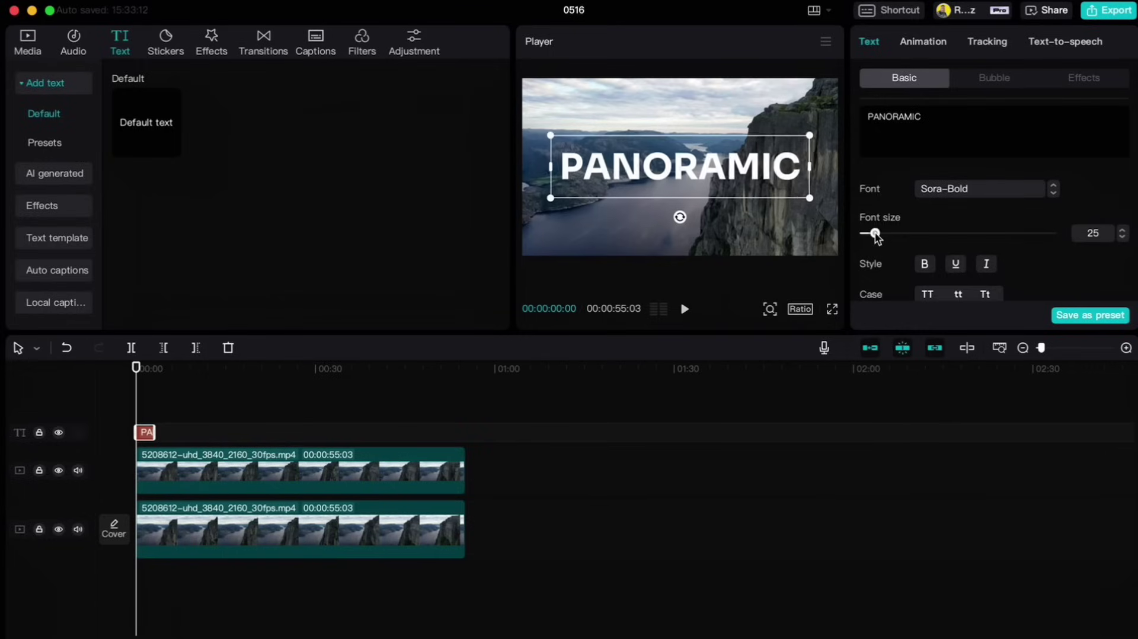
pyautogui.moveTo(770, 146)
pyautogui.mouseDown()
pyautogui.moveTo(771, 135)
pyautogui.moveTo(772, 158)
pyautogui.mouseUp()
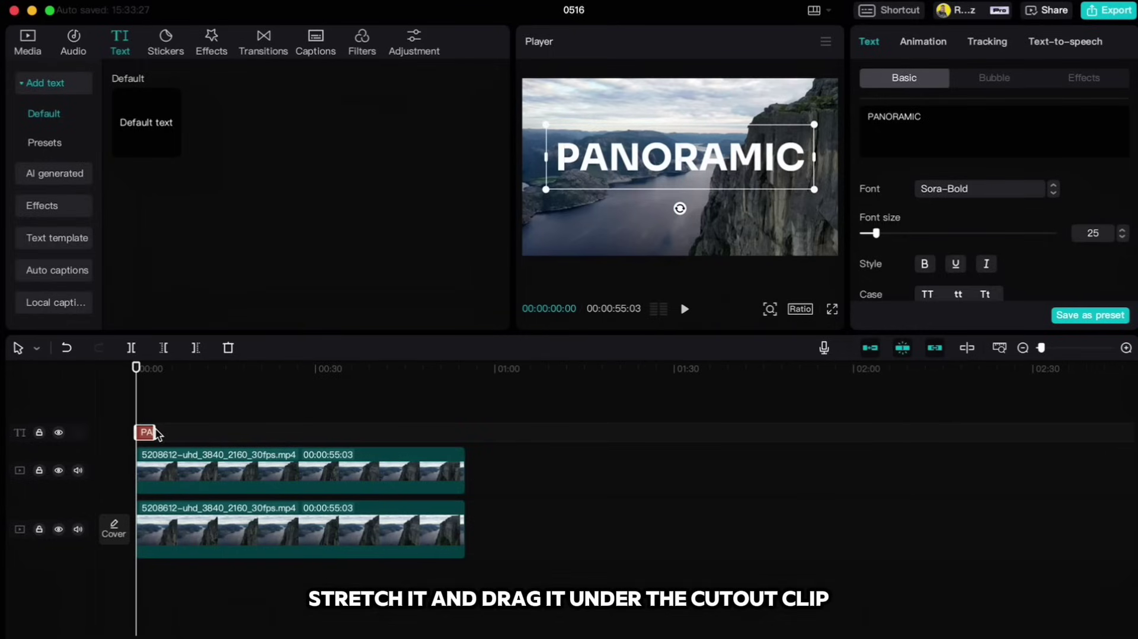
pyautogui.moveTo(155, 434); pyautogui.dragTo(460, 434)
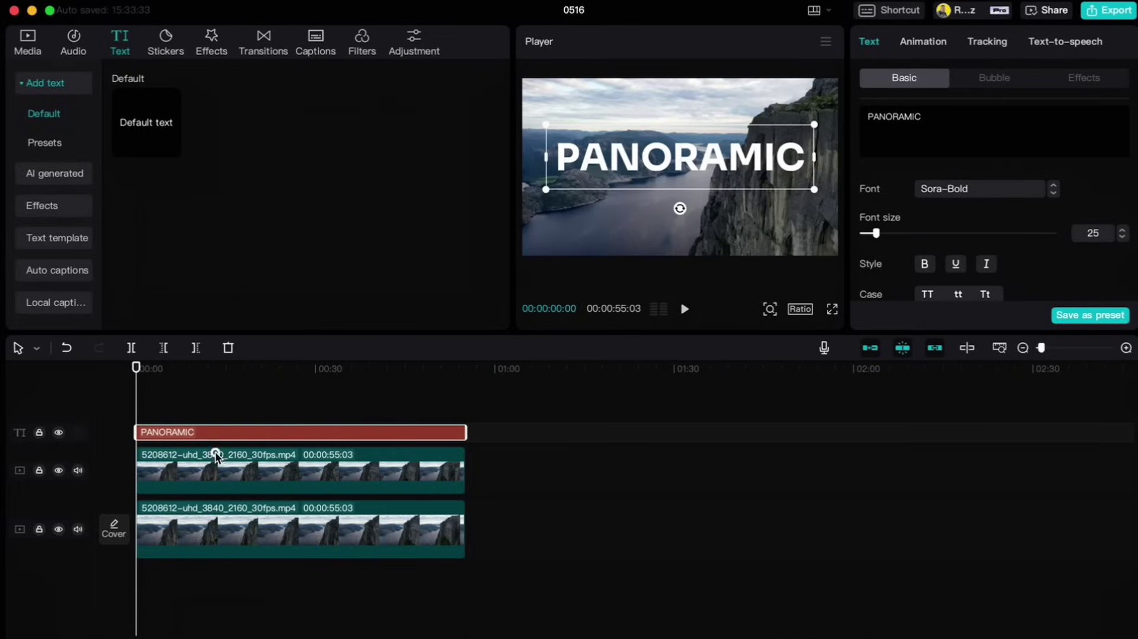
pyautogui.moveTo(215, 456); pyautogui.dragTo(209, 498)
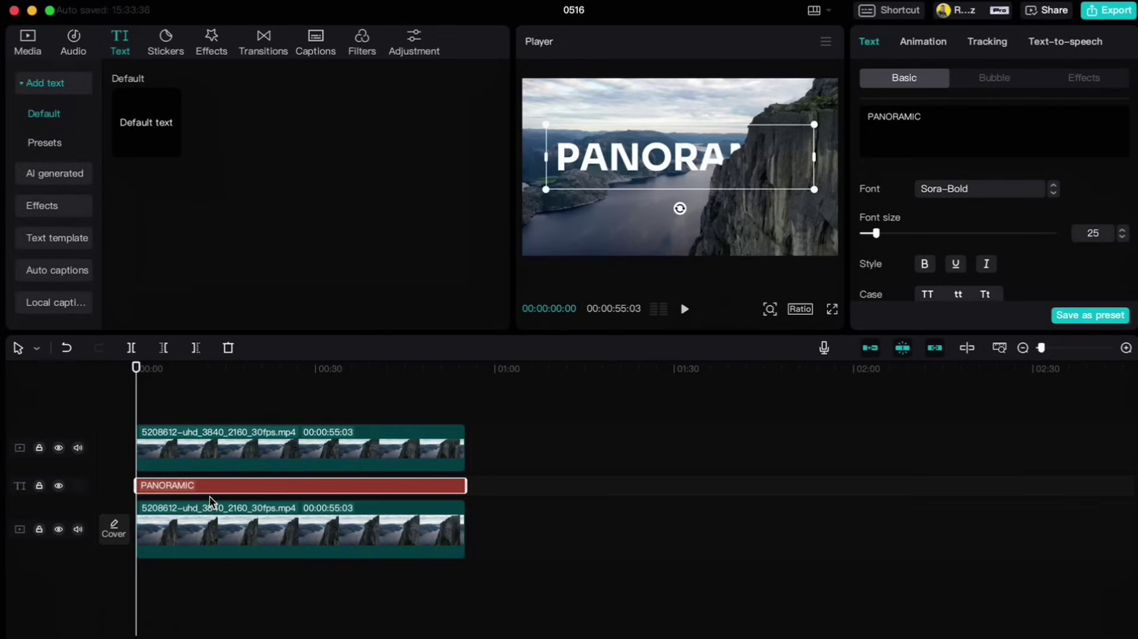
# Convert the PANORAMIC text into a compound clip and add a starting Position & Size keyframe
pyautogui.rightClick(390, 490)
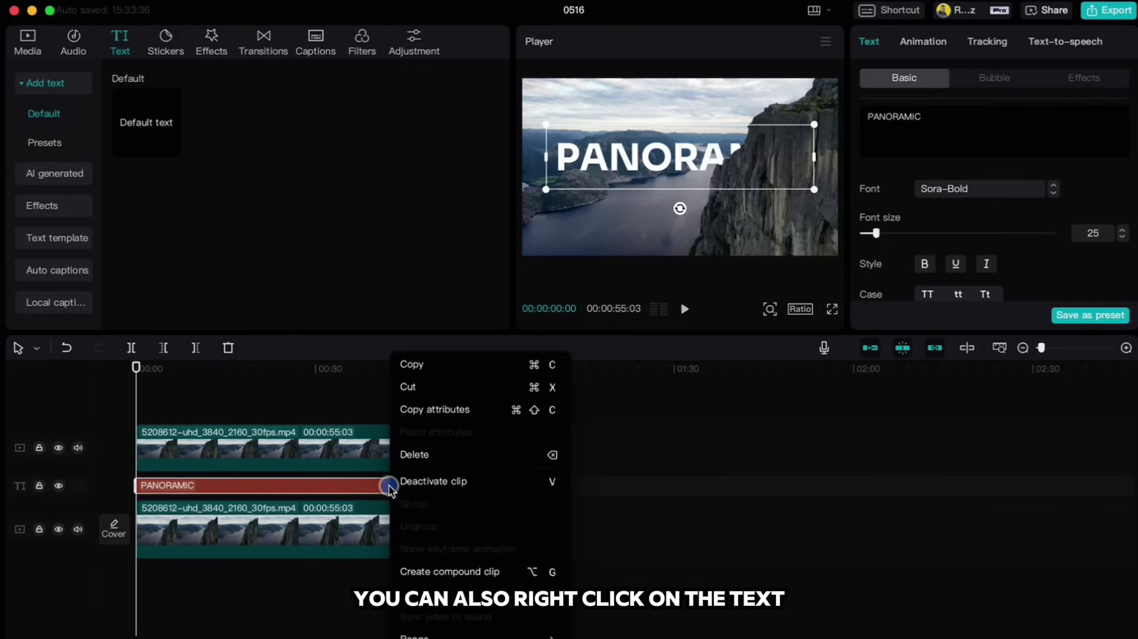
pyautogui.click(423, 572)
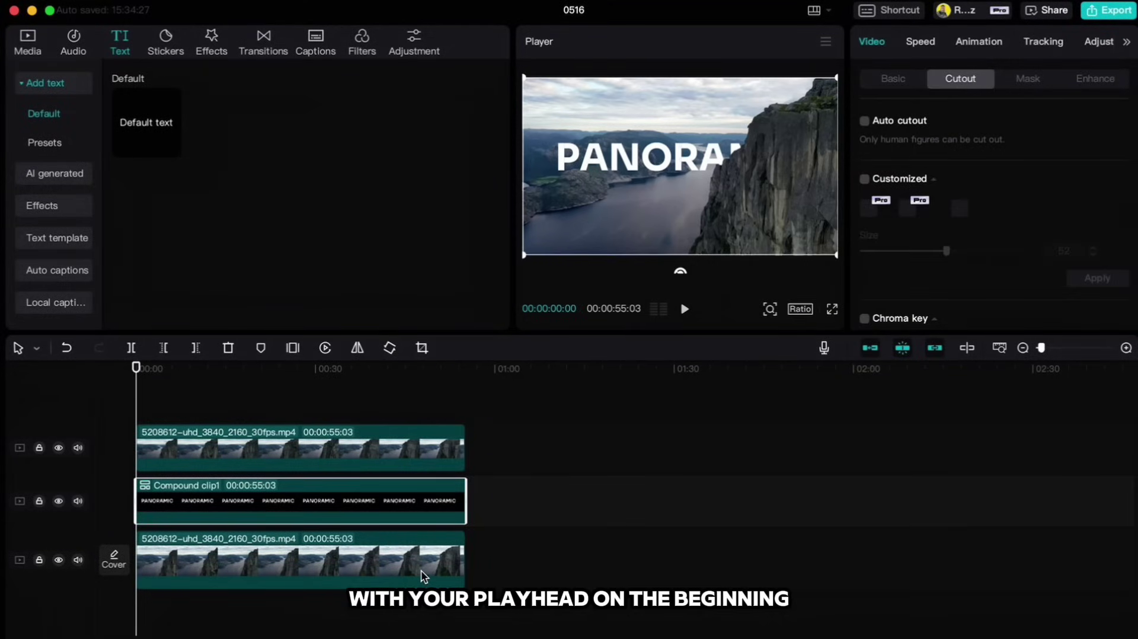
pyautogui.click(880, 83)
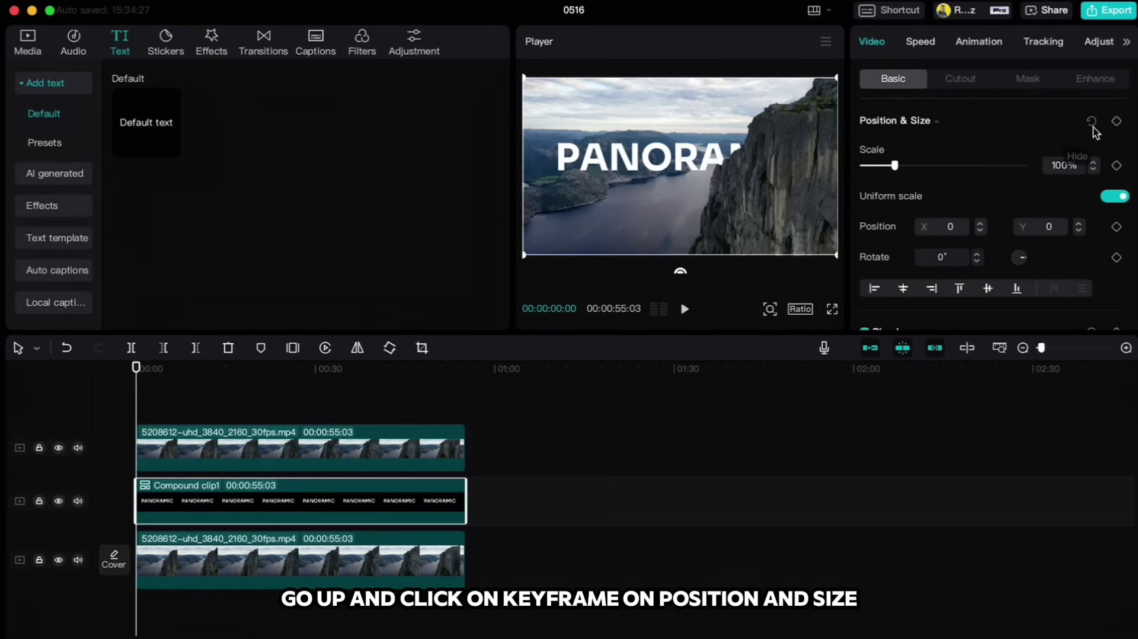
pyautogui.click(1116, 122)
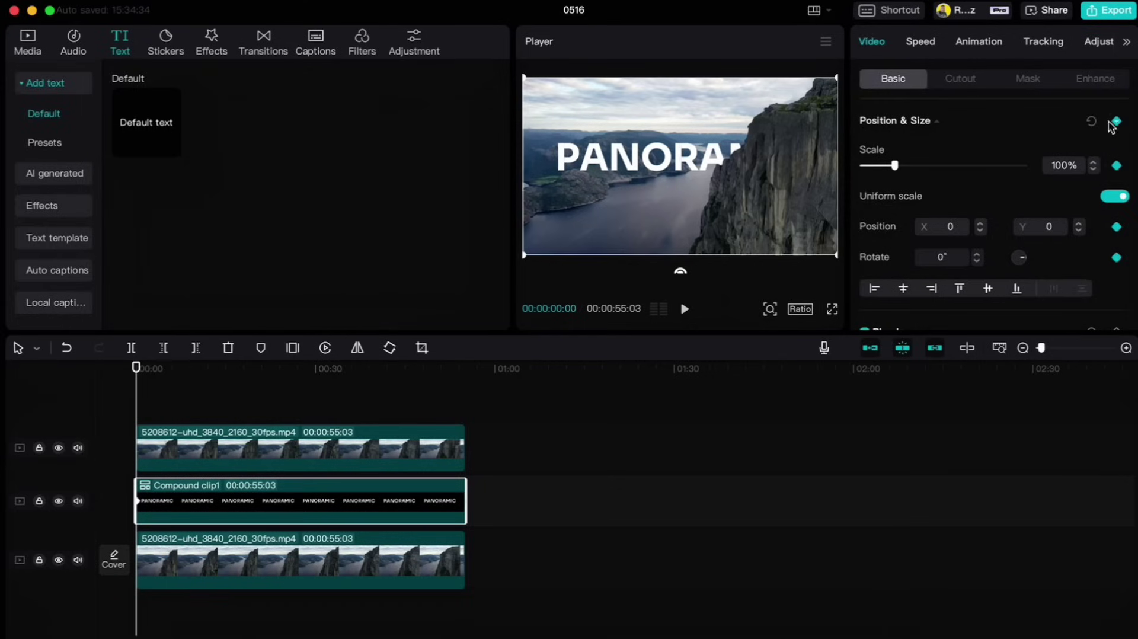
# At 00:00:12:18, scale the PANORAMIC text to 70% and shift it left to X −707, Y 142
pyautogui.moveTo(138, 366); pyautogui.dragTo(211, 364)
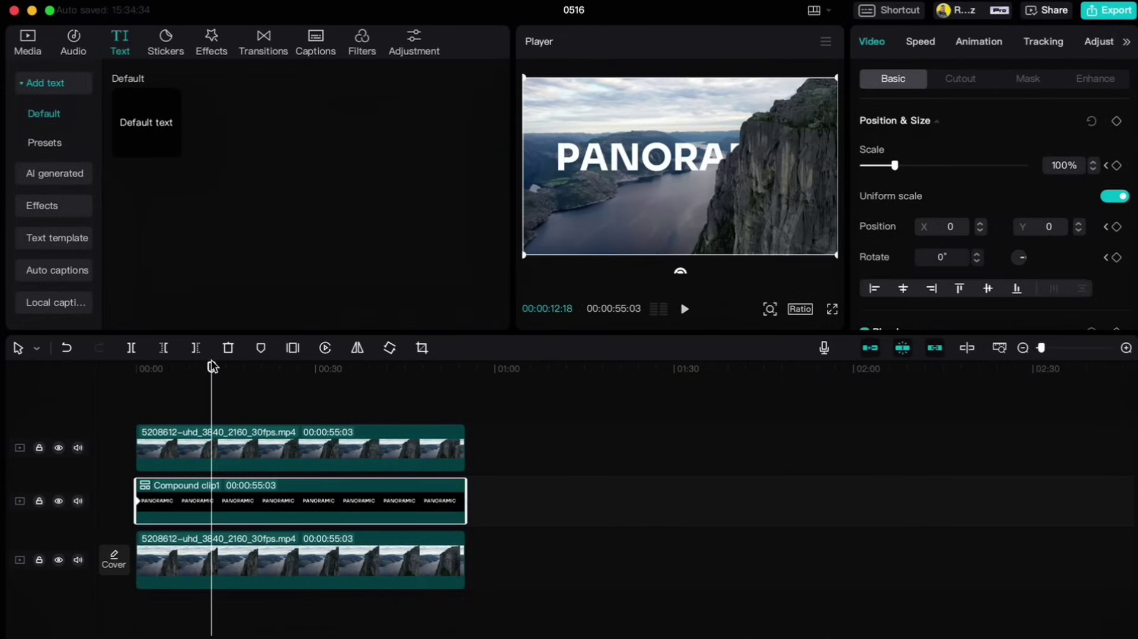
pyautogui.moveTo(895, 168); pyautogui.dragTo(886, 166)
pyautogui.moveTo(660, 150); pyautogui.dragTo(623, 156)
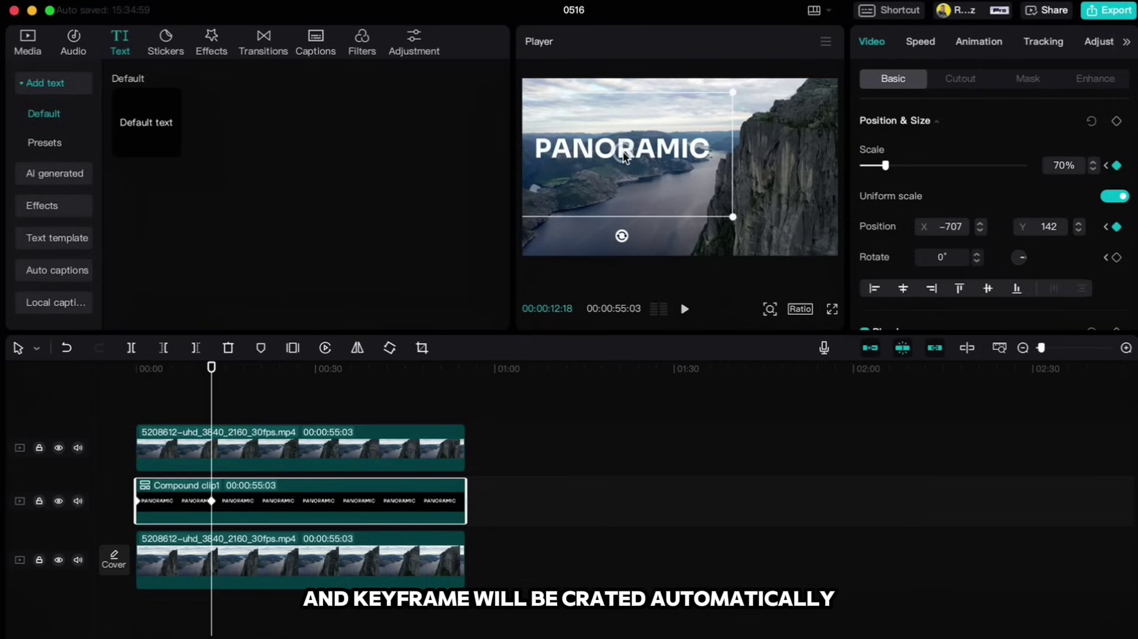
pyautogui.click(330, 401)
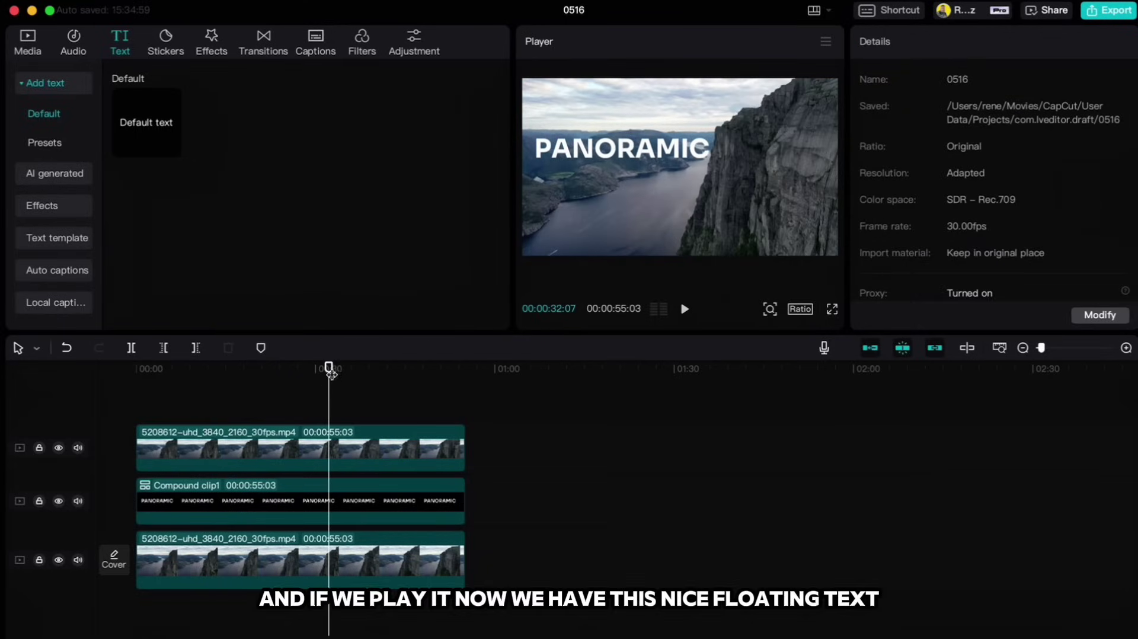
pyautogui.moveTo(330, 368); pyautogui.dragTo(132, 385)
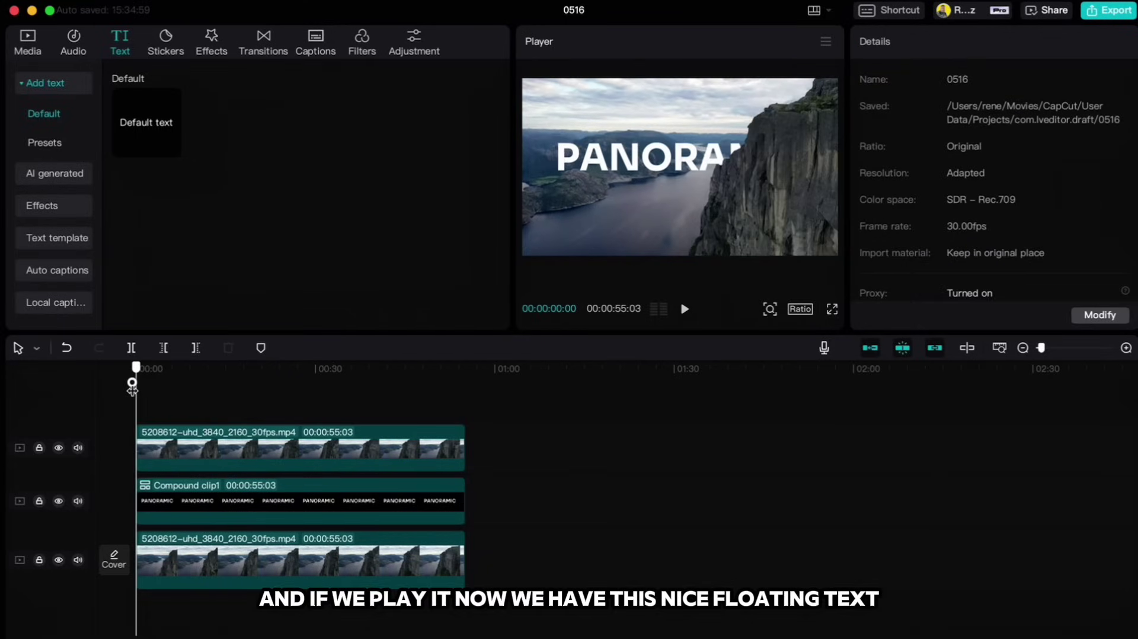